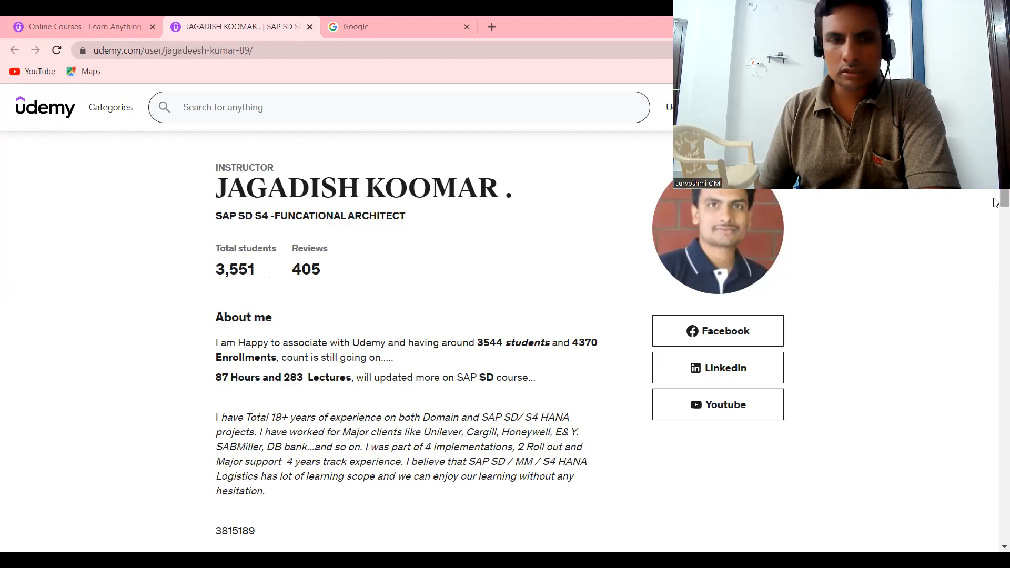
- Browse the instructor's Udemy profile and course list, reviewing the SAP SD and S4 HANA courses offered
{"action": "left_click_drag", "start_coordinate": [996, 202], "coordinate": [997, 300]}
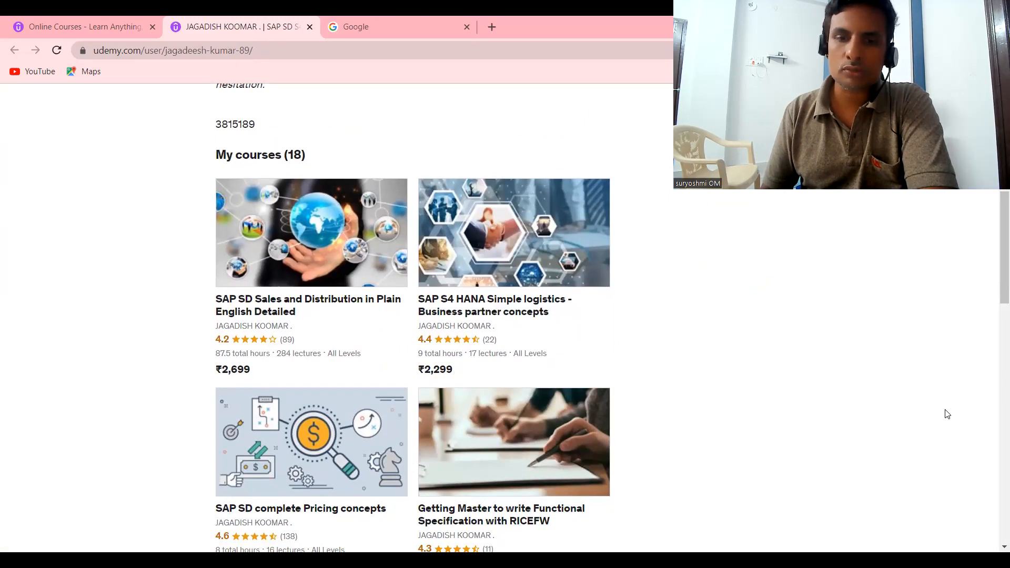
{"action": "scroll", "coordinate": [858, 415], "scroll_direction": "down", "scroll_amount": 1}
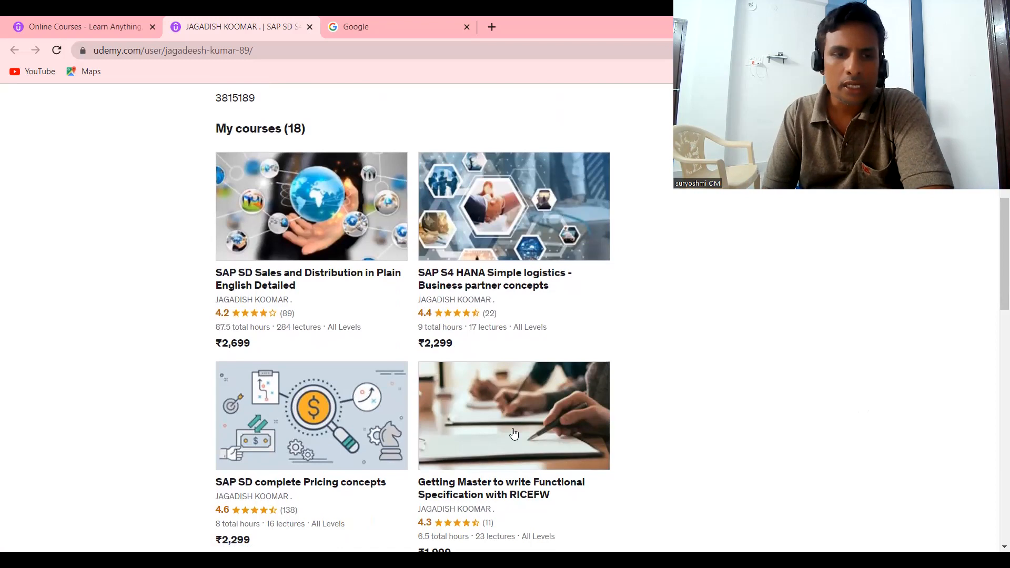
{"action": "scroll", "coordinate": [93, 404], "scroll_direction": "down", "scroll_amount": 5}
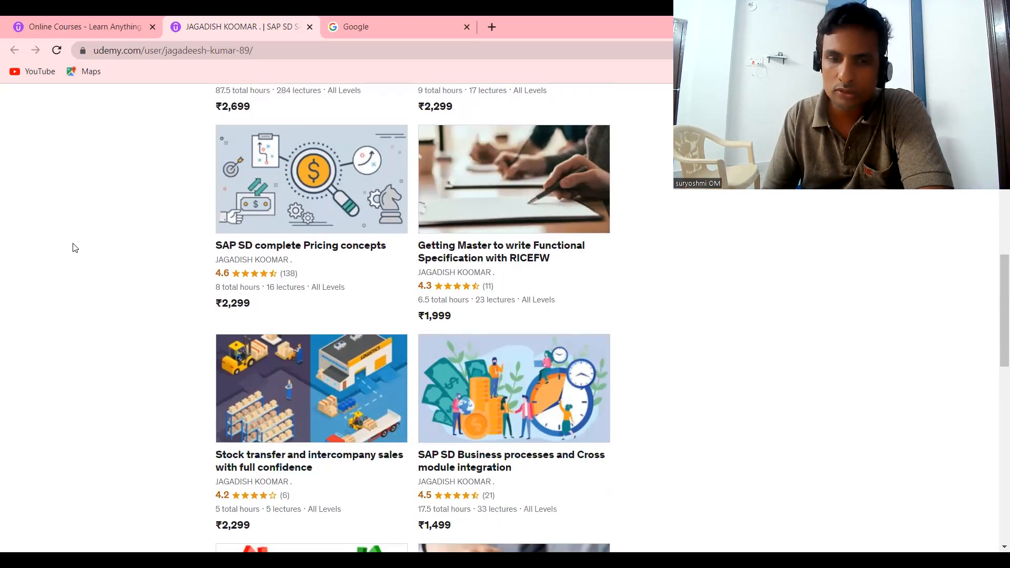
{"action": "scroll", "coordinate": [74, 248], "scroll_direction": "down", "scroll_amount": 6}
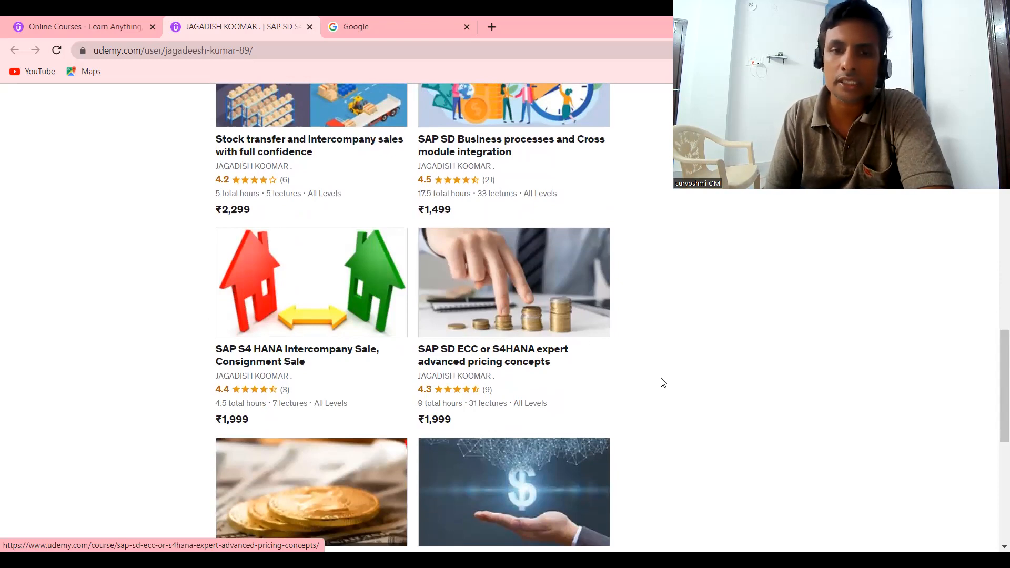
{"action": "scroll", "coordinate": [675, 383], "scroll_direction": "down", "scroll_amount": 3}
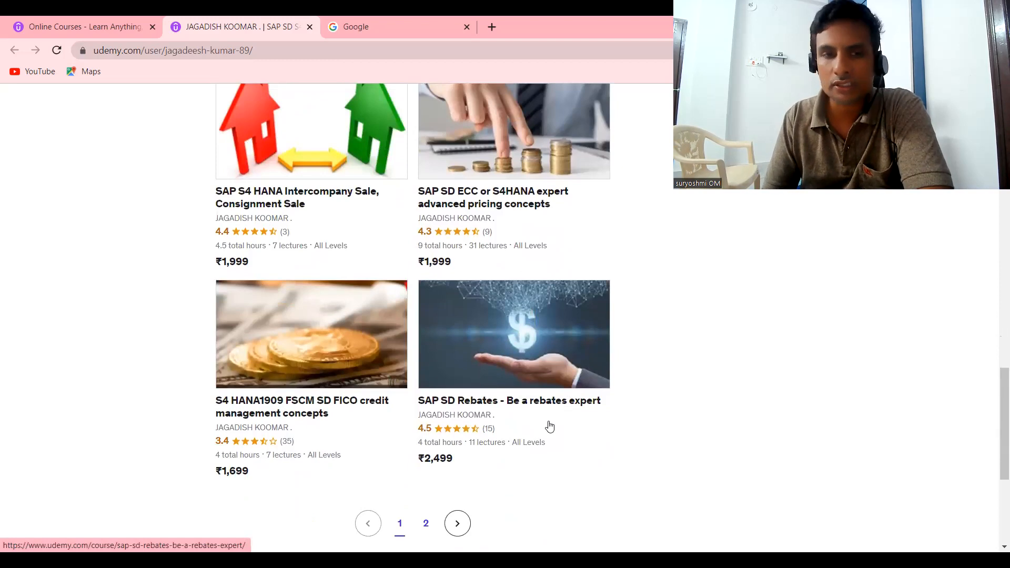
{"action": "scroll", "coordinate": [549, 426], "scroll_direction": "up", "scroll_amount": 3}
{"action": "scroll", "coordinate": [550, 426], "scroll_direction": "up", "scroll_amount": 3}
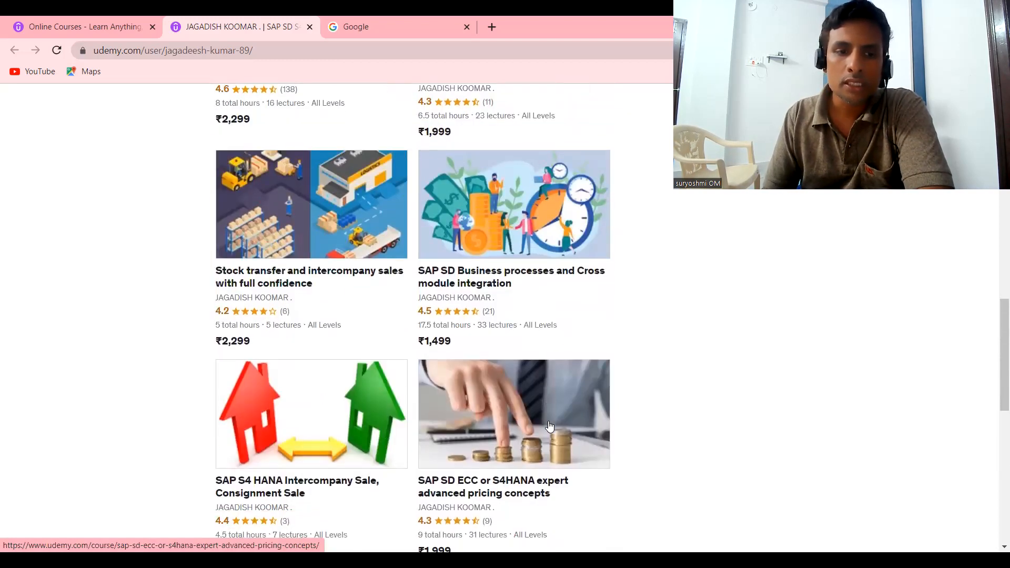
{"action": "scroll", "coordinate": [549, 426], "scroll_direction": "down", "scroll_amount": 2}
{"action": "scroll", "coordinate": [549, 426], "scroll_direction": "down", "scroll_amount": 1}
{"action": "scroll", "coordinate": [548, 421], "scroll_direction": "up", "scroll_amount": 4}
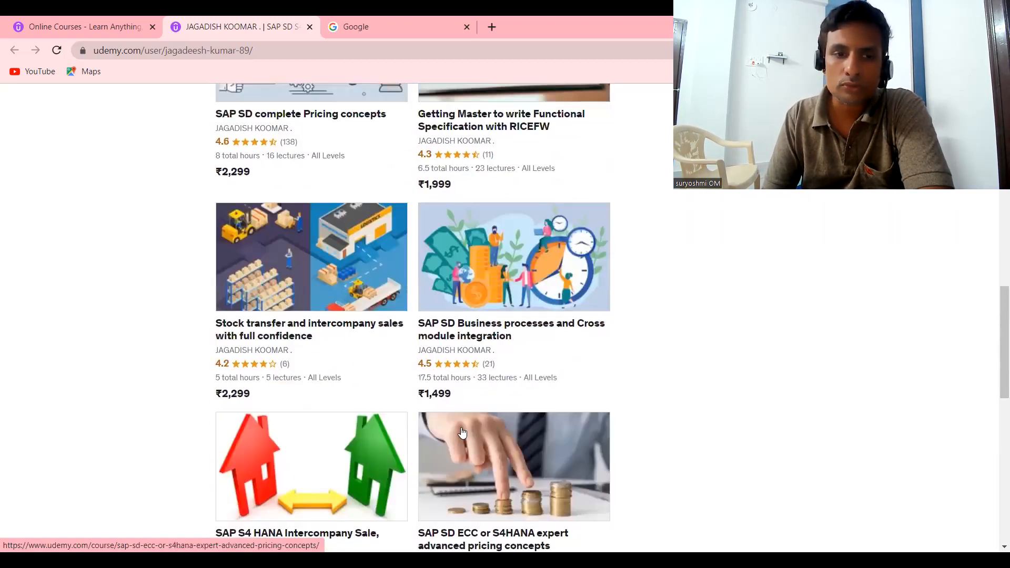
{"action": "scroll", "coordinate": [462, 433], "scroll_direction": "up", "scroll_amount": 1}
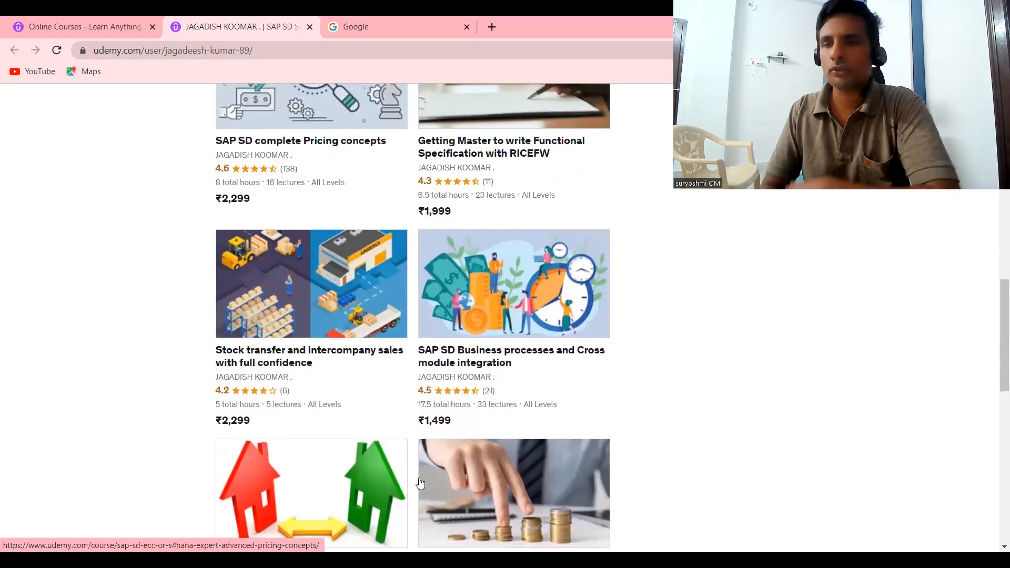
{"action": "scroll", "coordinate": [419, 483], "scroll_direction": "up", "scroll_amount": 4}
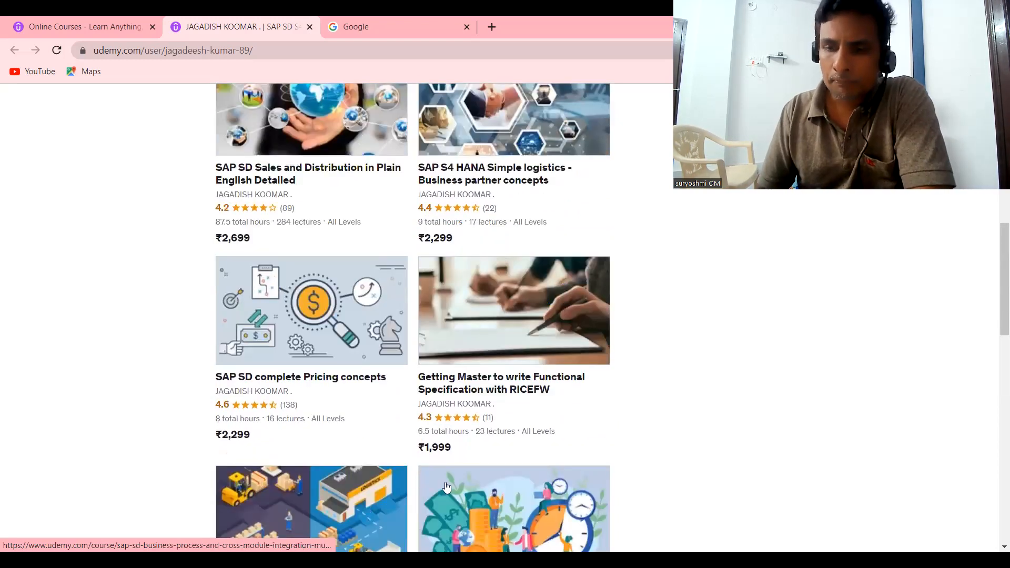
{"action": "scroll", "coordinate": [446, 487], "scroll_direction": "up", "scroll_amount": 1}
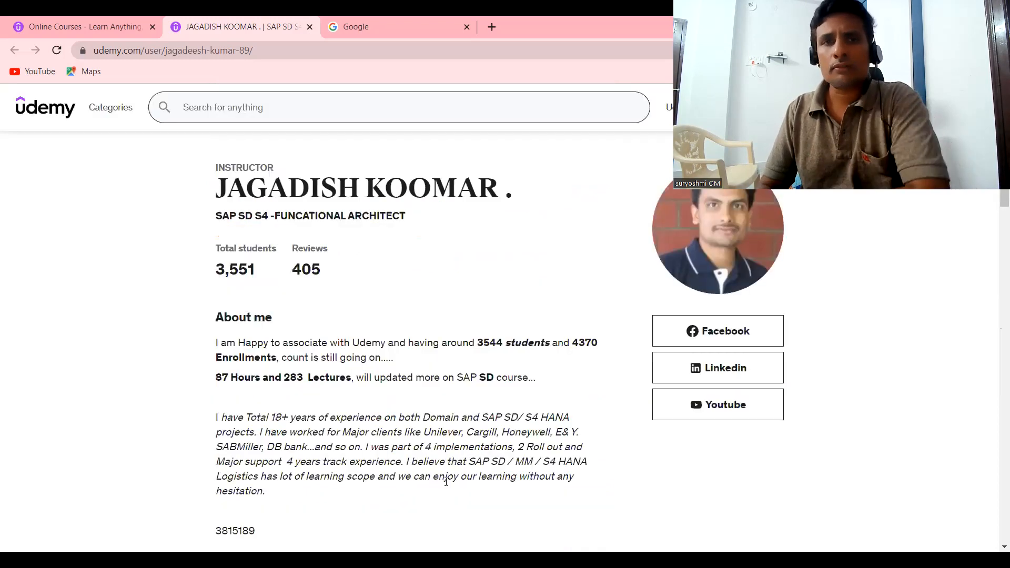
{"action": "scroll", "coordinate": [446, 487], "scroll_direction": "up", "scroll_amount": 10}
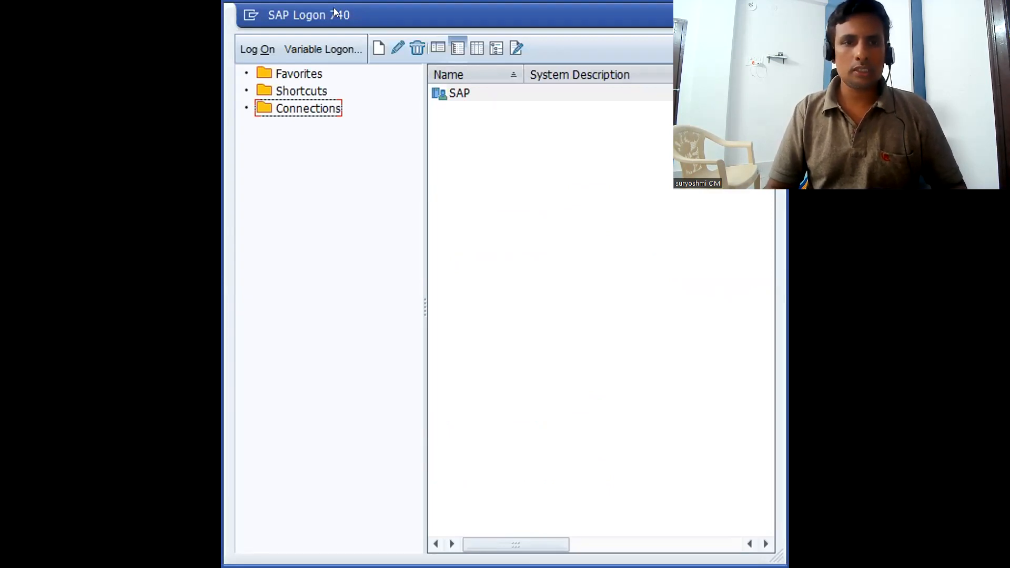
- Switch to SAP Logon, open the SAP connection and log on with the user name and account password
{"action": "left_click", "coordinate": [460, 93]}
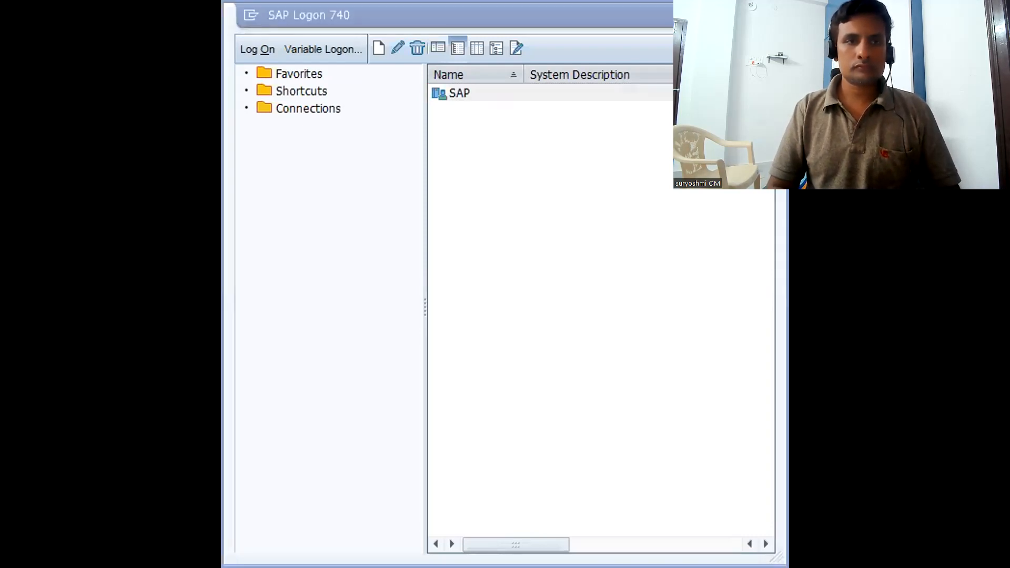
{"action": "type", "text": "53USER55"}
{"action": "key", "text": "Tab"}
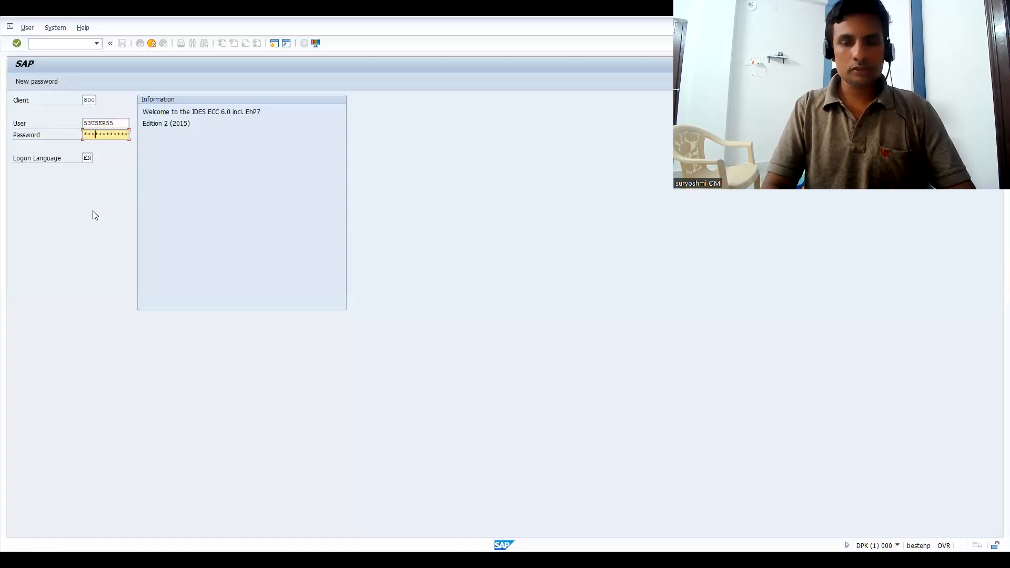
{"action": "key", "text": "Return"}
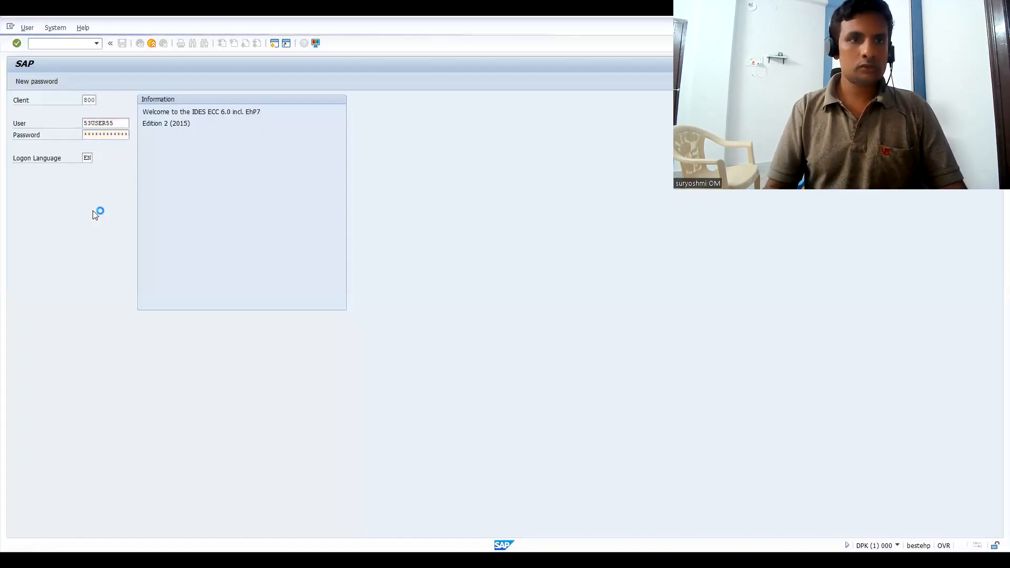
- Start transaction se09 and display the user's modifiable customizing and workbench requests
{"action": "type", "text": "se09"}
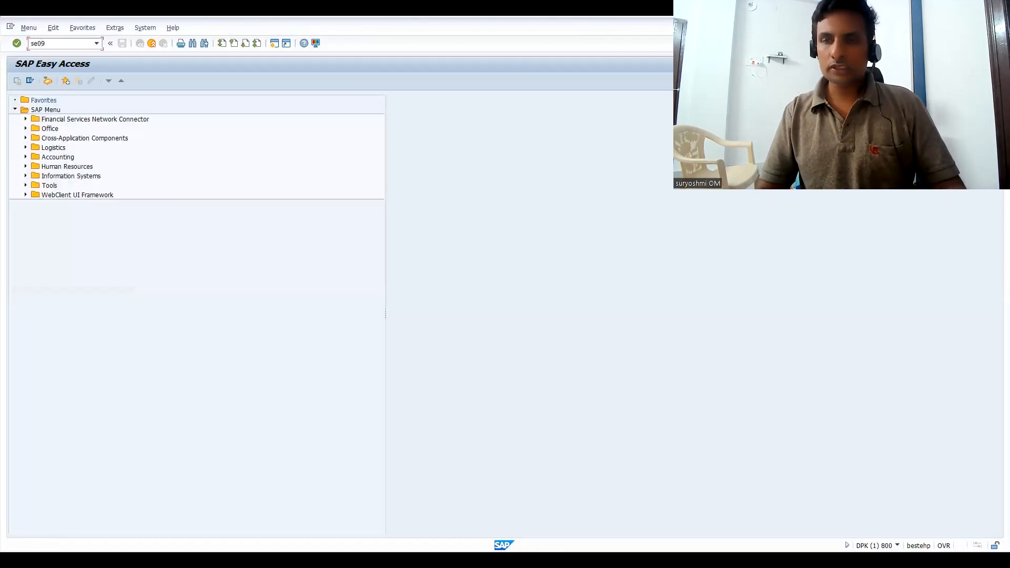
{"action": "key", "text": "Return"}
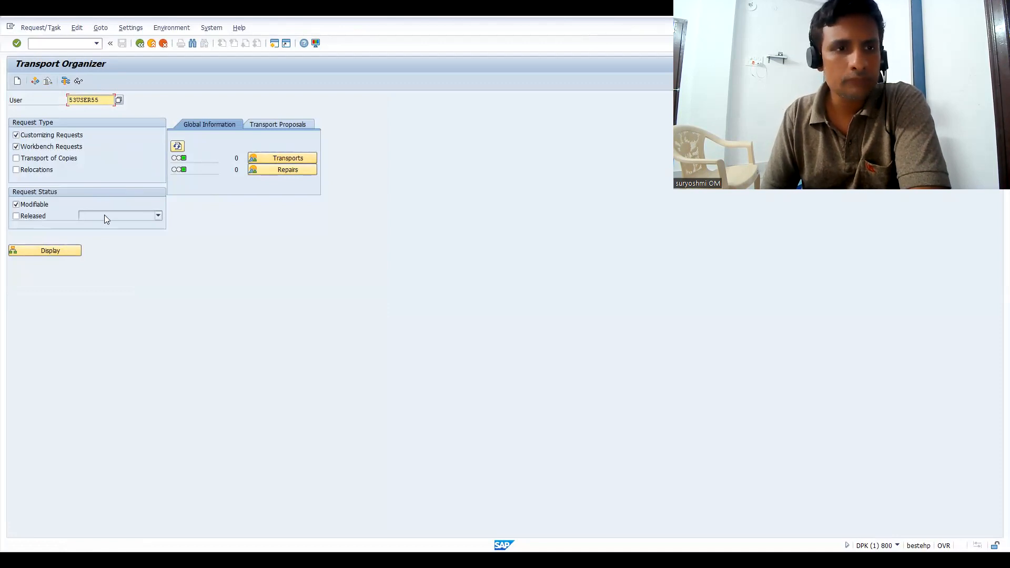
{"action": "left_click", "coordinate": [61, 250]}
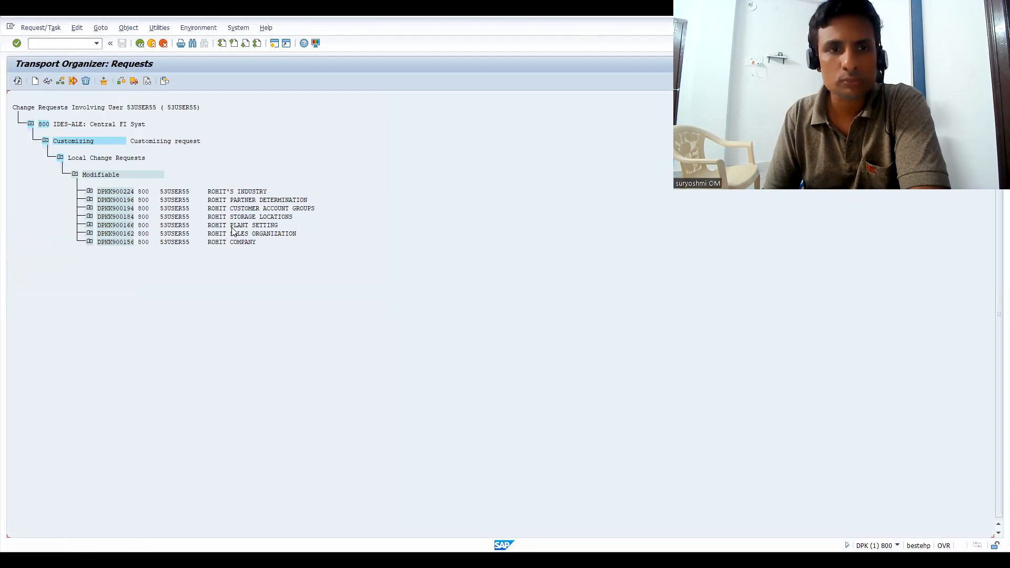
- Expand customizing request DPKK900224 to show its task, view the request's details and return to the request list
{"action": "left_click", "coordinate": [90, 192]}
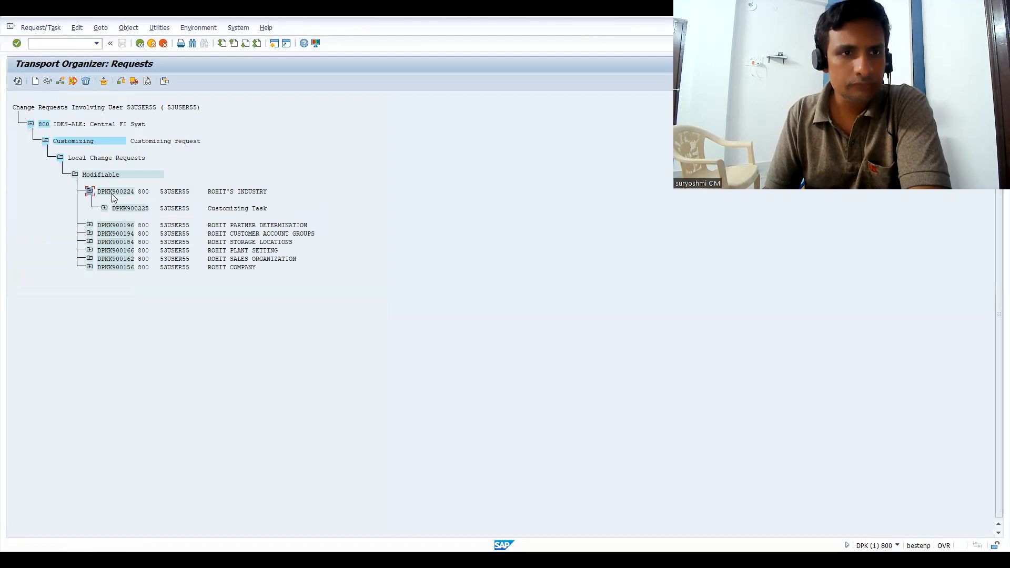
{"action": "double_click", "coordinate": [111, 194]}
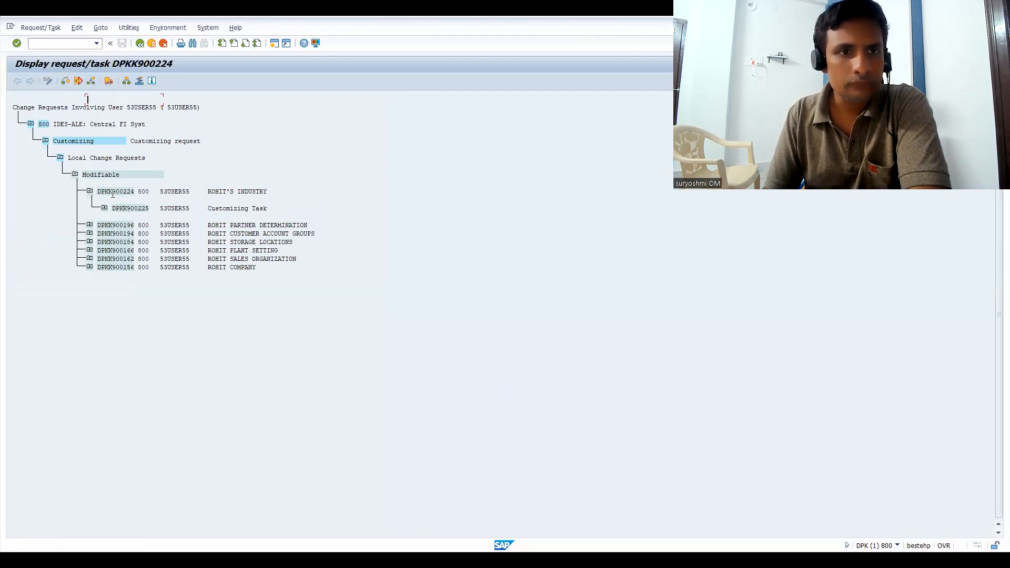
{"action": "left_click", "coordinate": [140, 43]}
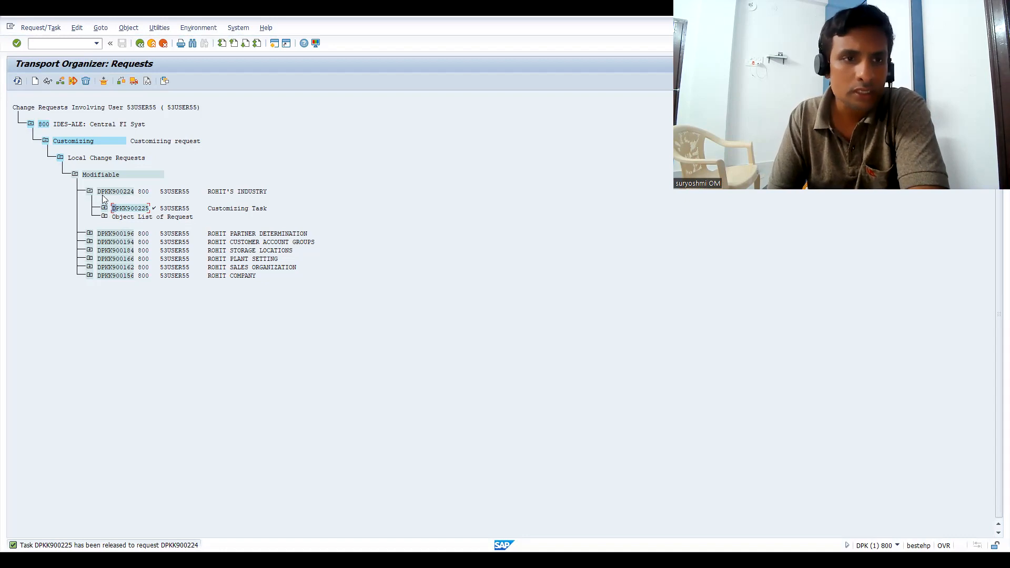
- Open customizing request DPKK900224 and look through its object list from the first entry to the last and back
{"action": "left_click", "coordinate": [103, 194]}
{"action": "double_click", "coordinate": [103, 195]}
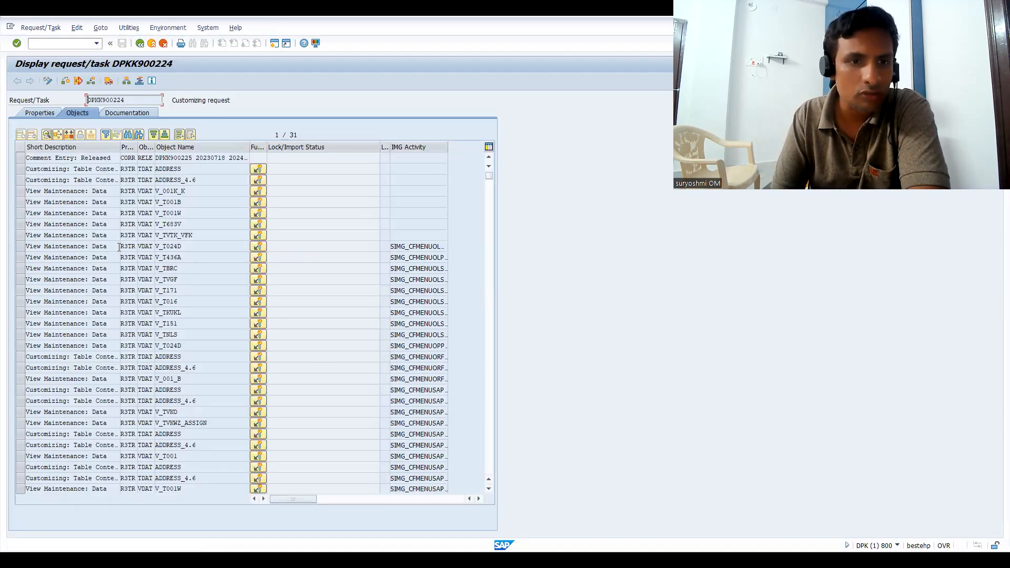
{"action": "left_click", "coordinate": [490, 446]}
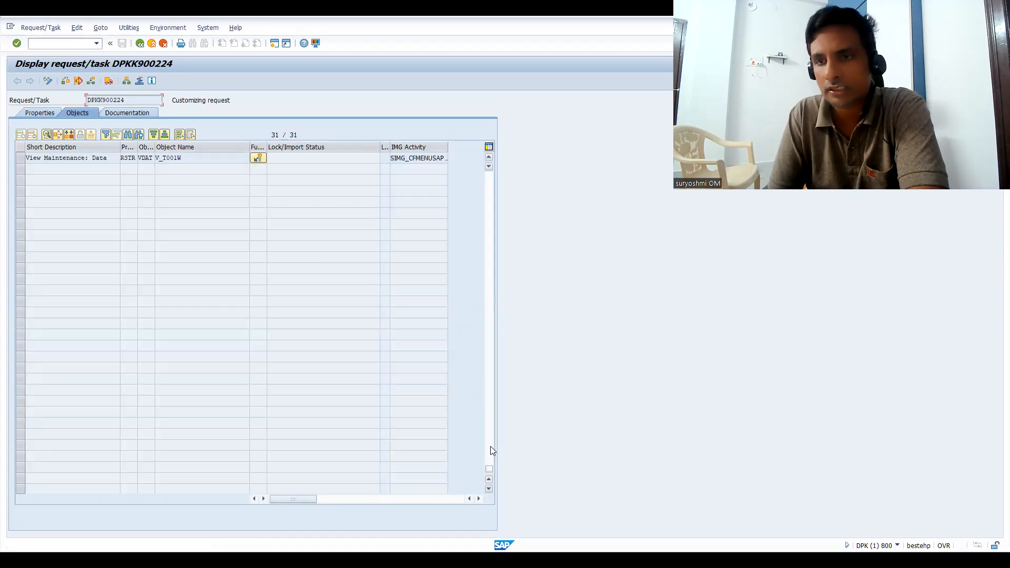
{"action": "left_click", "coordinate": [489, 214]}
{"action": "left_click", "coordinate": [488, 215]}
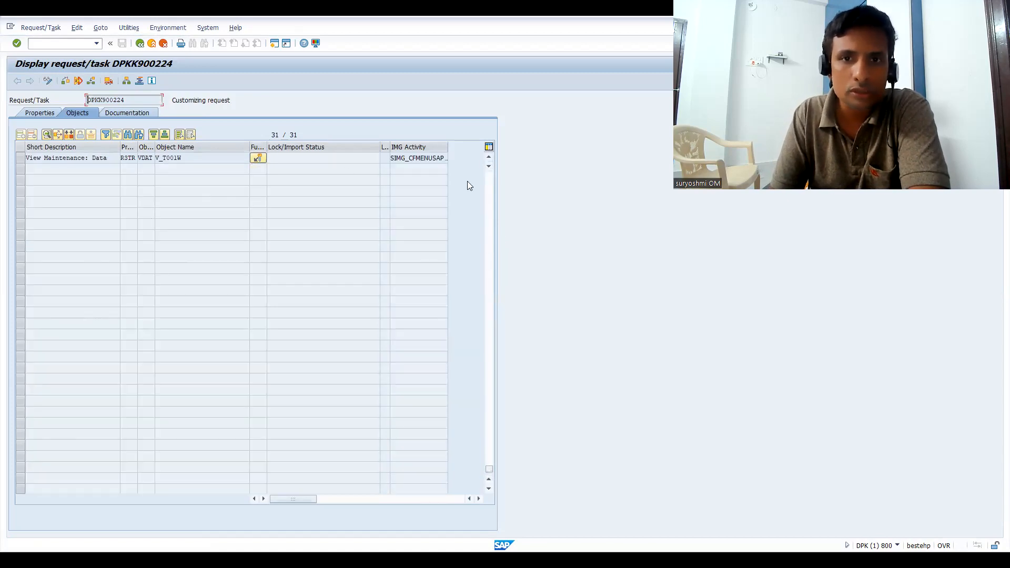
{"action": "left_click", "coordinate": [490, 193]}
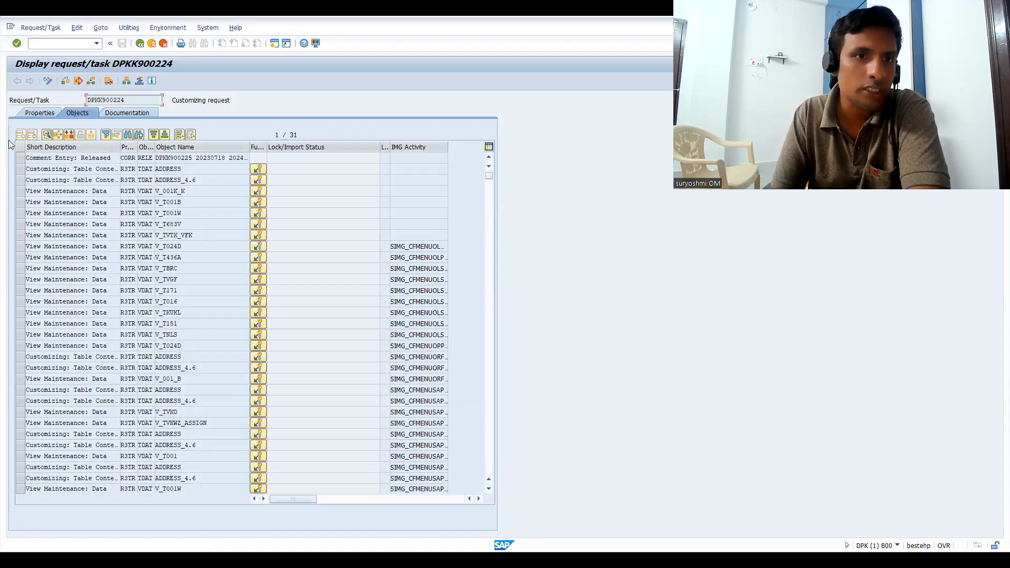
- Review the properties of request DPKK900224 alongside its object list, ending on the properties
{"action": "left_click", "coordinate": [36, 114]}
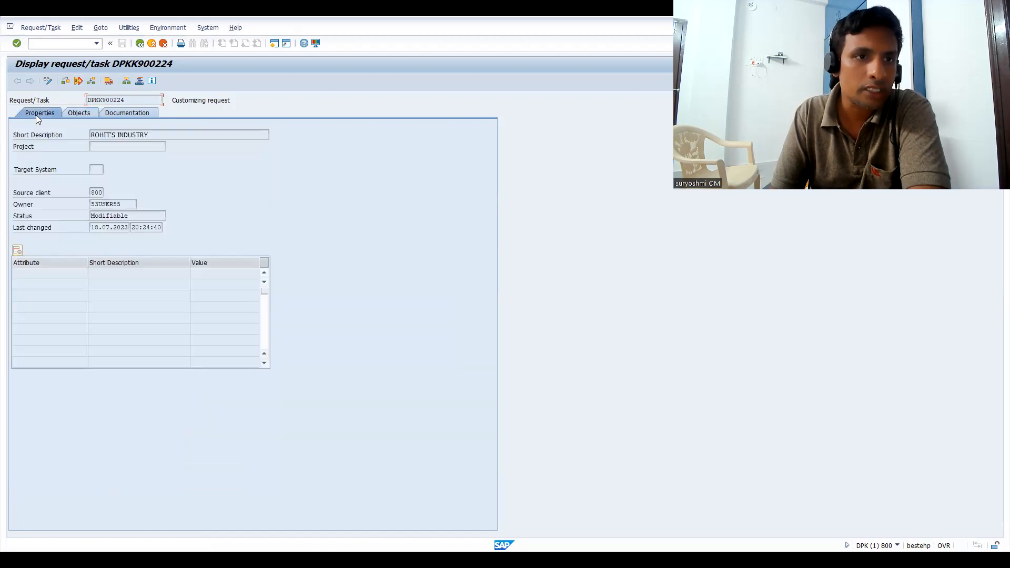
{"action": "left_click", "coordinate": [90, 115]}
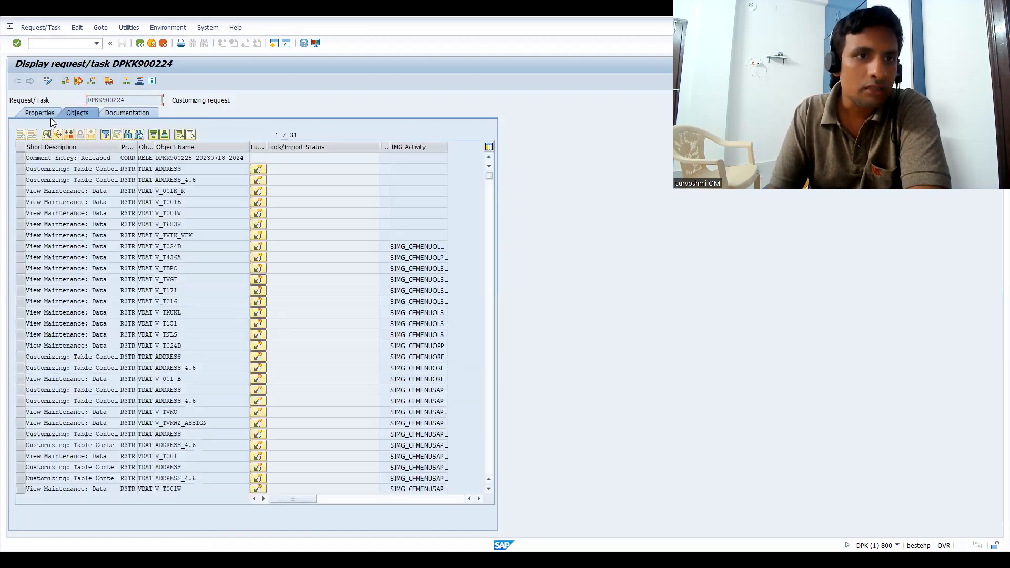
{"action": "left_click", "coordinate": [37, 114]}
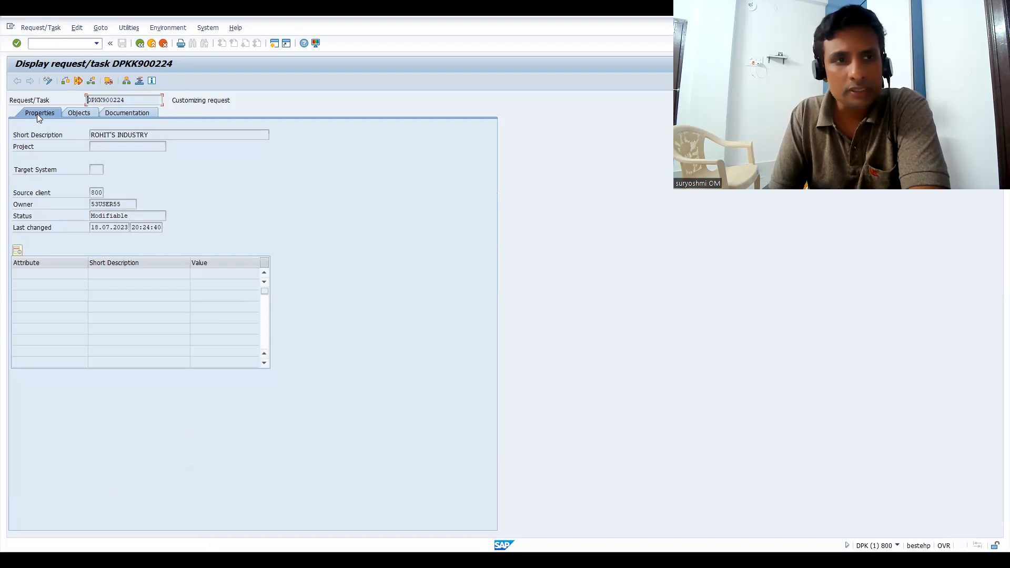
- Switch request DPKK900224 to change mode and go through its Project, Target and Source client fields
{"action": "left_click", "coordinate": [48, 81]}
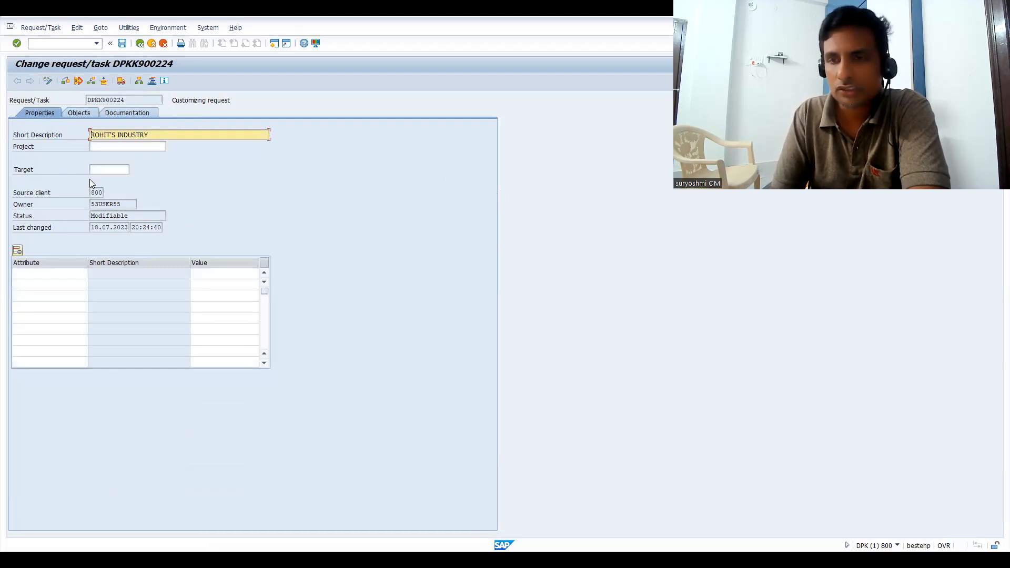
{"action": "left_click", "coordinate": [98, 147]}
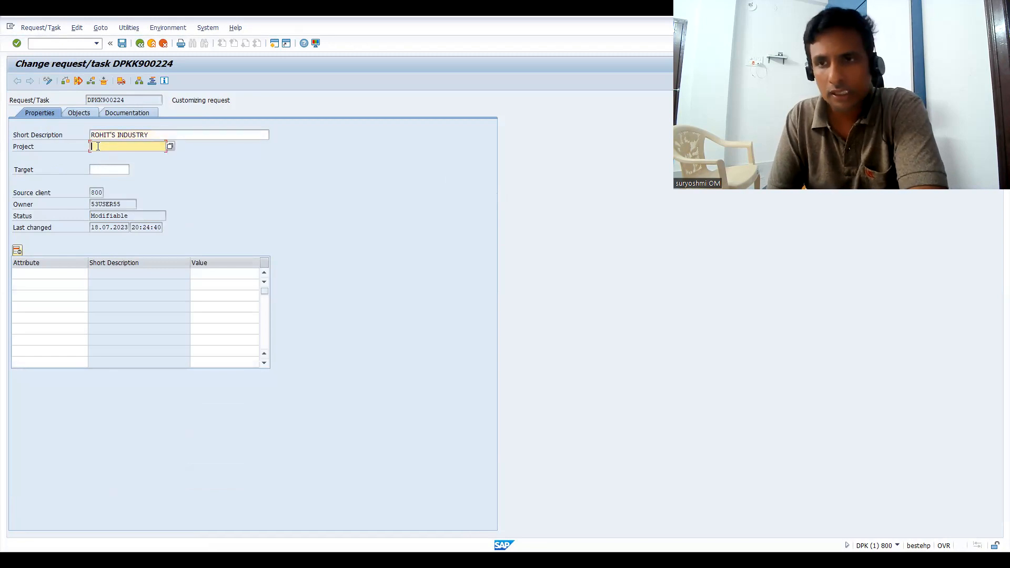
{"action": "left_click", "coordinate": [121, 169]}
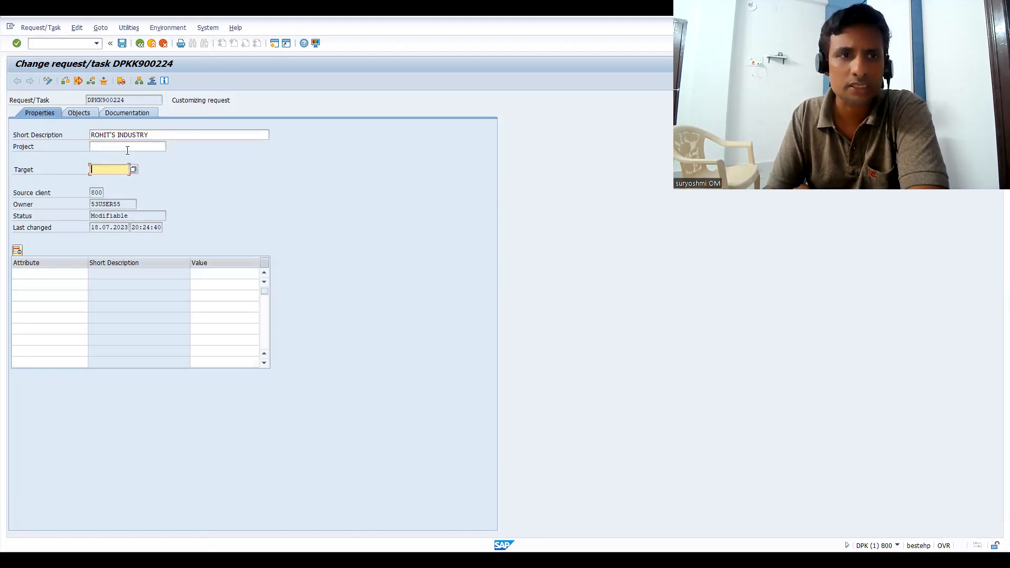
{"action": "left_click", "coordinate": [128, 149]}
{"action": "left_click", "coordinate": [110, 172]}
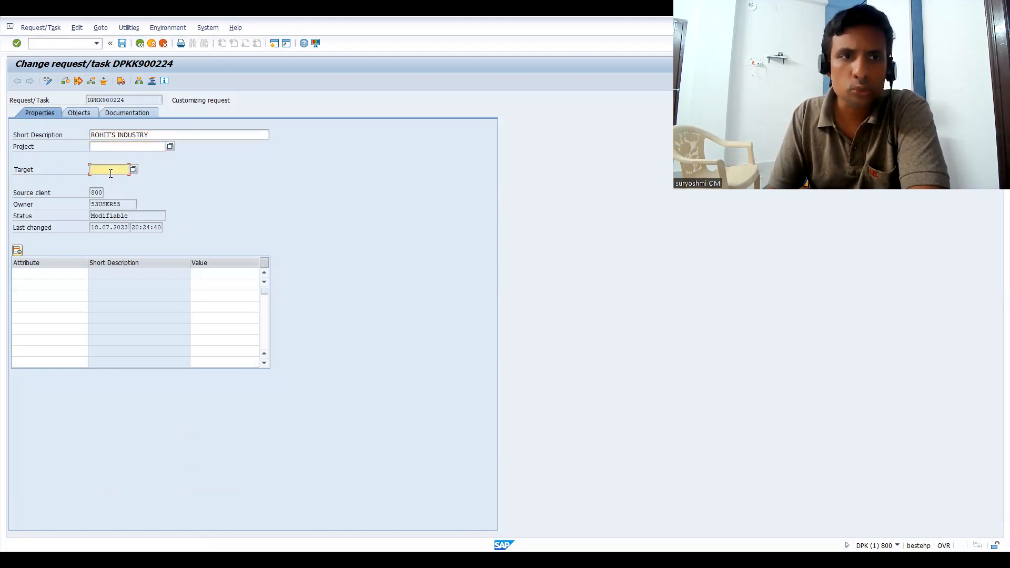
{"action": "left_click", "coordinate": [118, 145]}
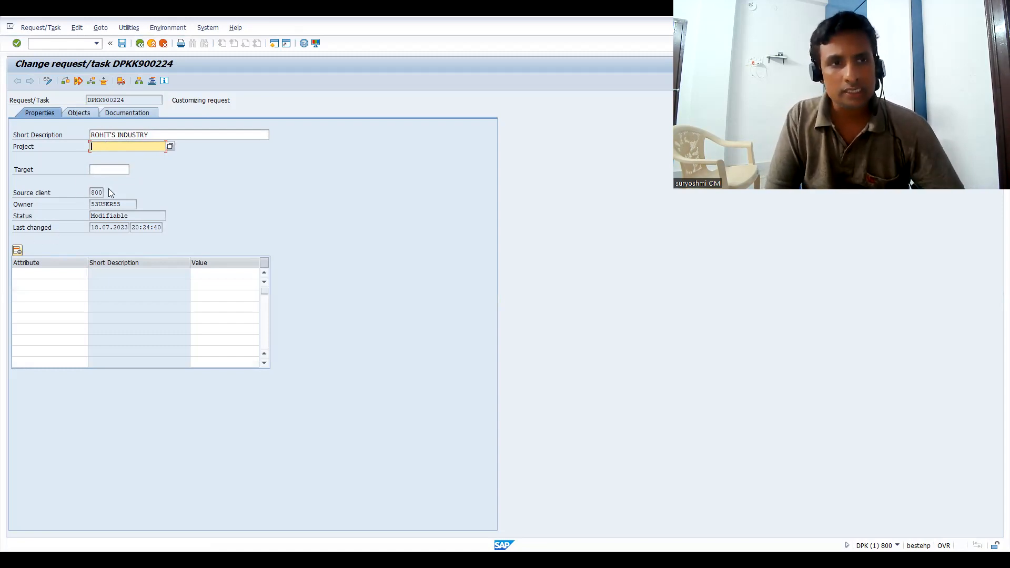
{"action": "left_click", "coordinate": [93, 193]}
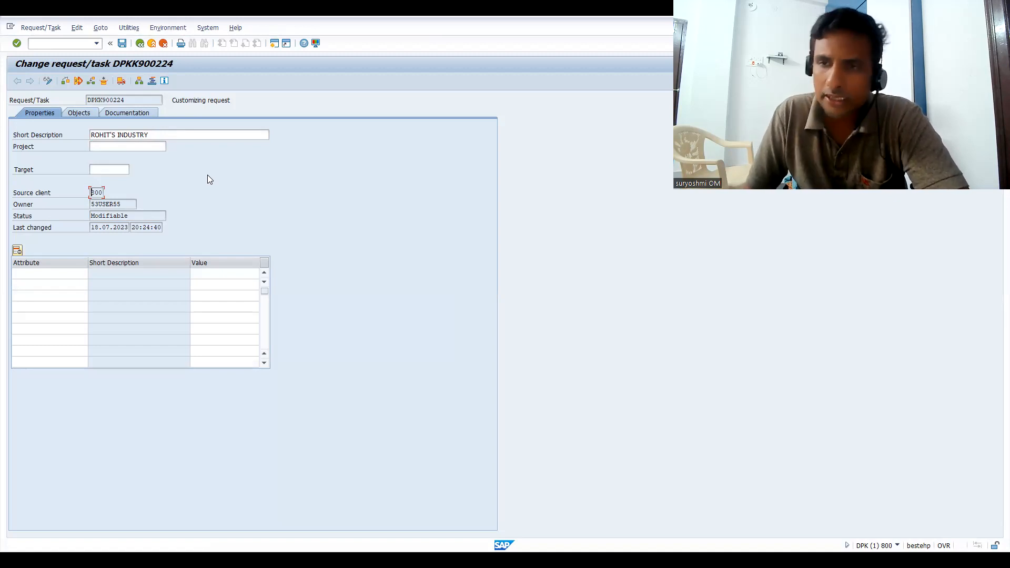
- Look through the list of attributes available for request DPKK900224 and close it without choosing one
{"action": "left_click", "coordinate": [35, 275]}
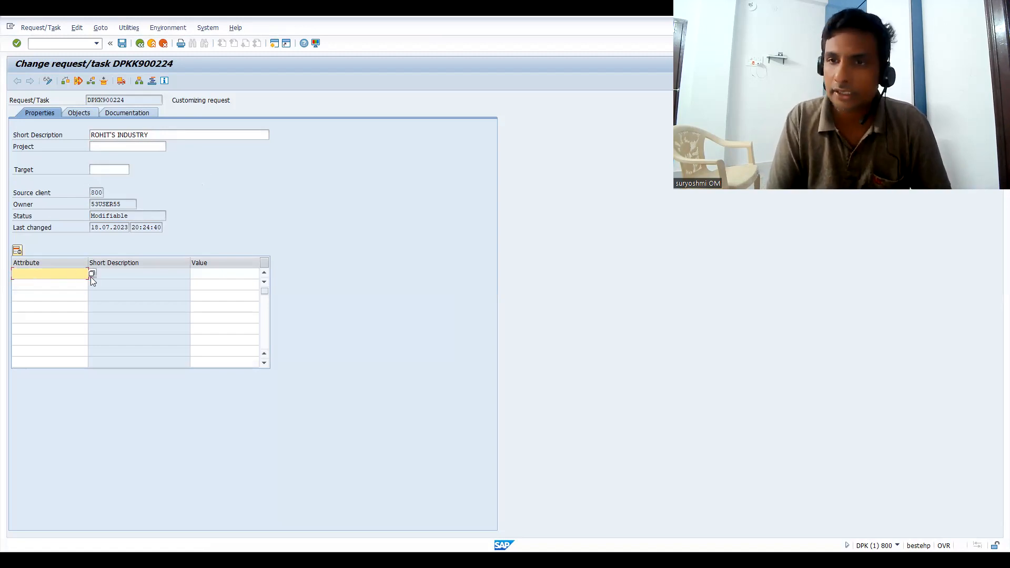
{"action": "left_click", "coordinate": [91, 276]}
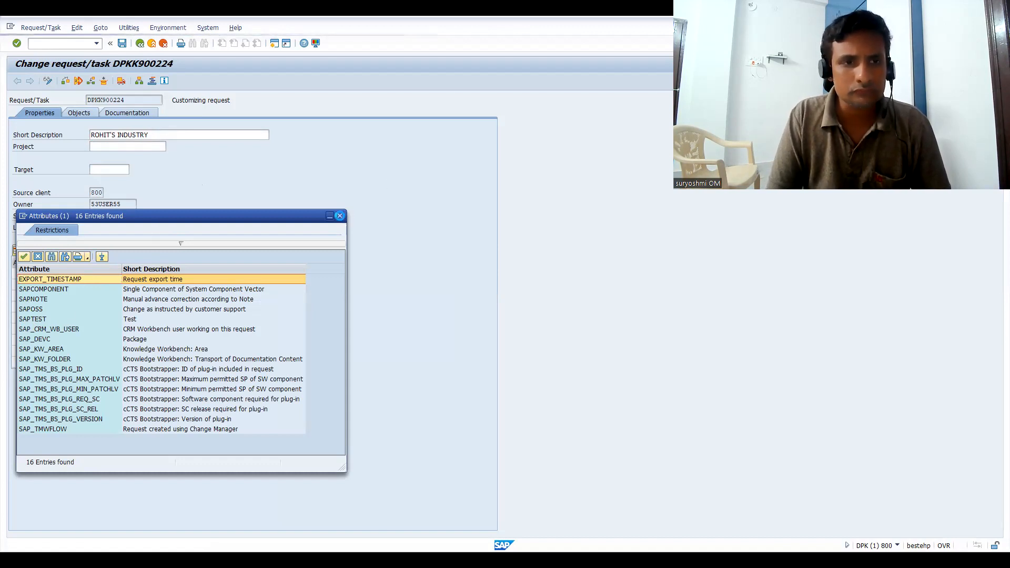
{"action": "left_click", "coordinate": [339, 216]}
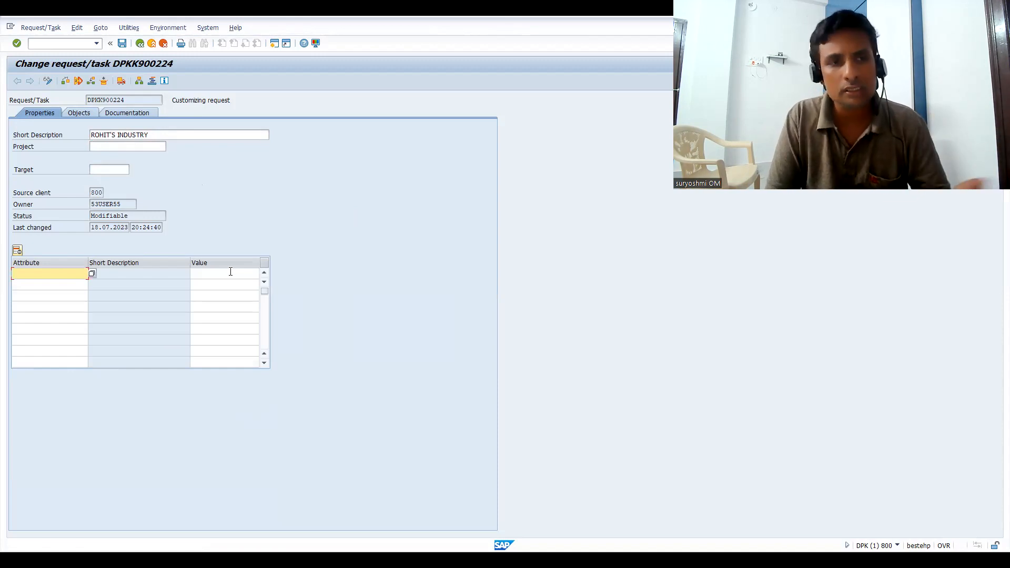
- Add the attribute SAPOSS with value 131332 to request DPKK900224 and save the request
{"action": "left_click", "coordinate": [92, 274]}
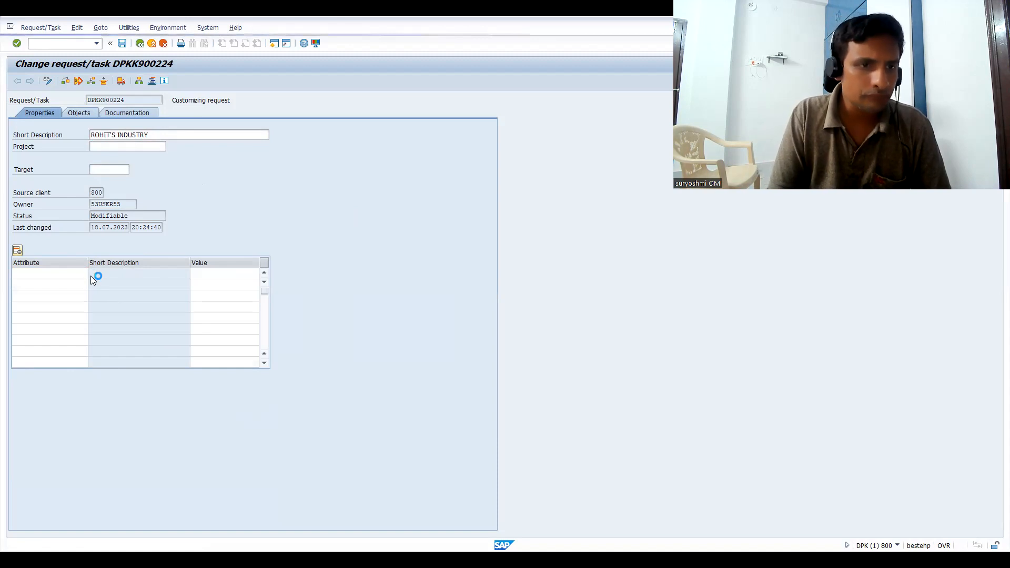
{"action": "left_click", "coordinate": [45, 308]}
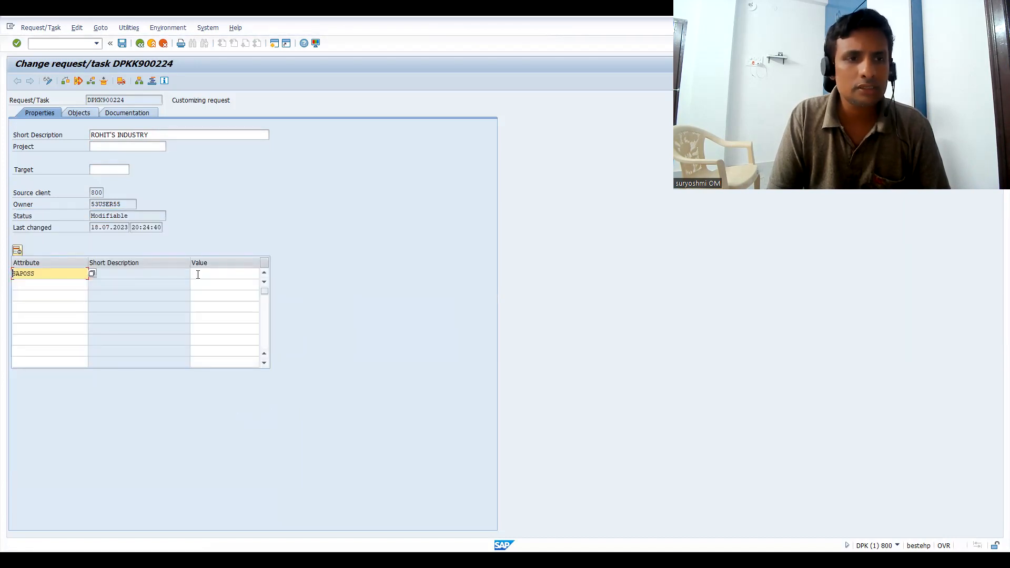
{"action": "left_click", "coordinate": [197, 274]}
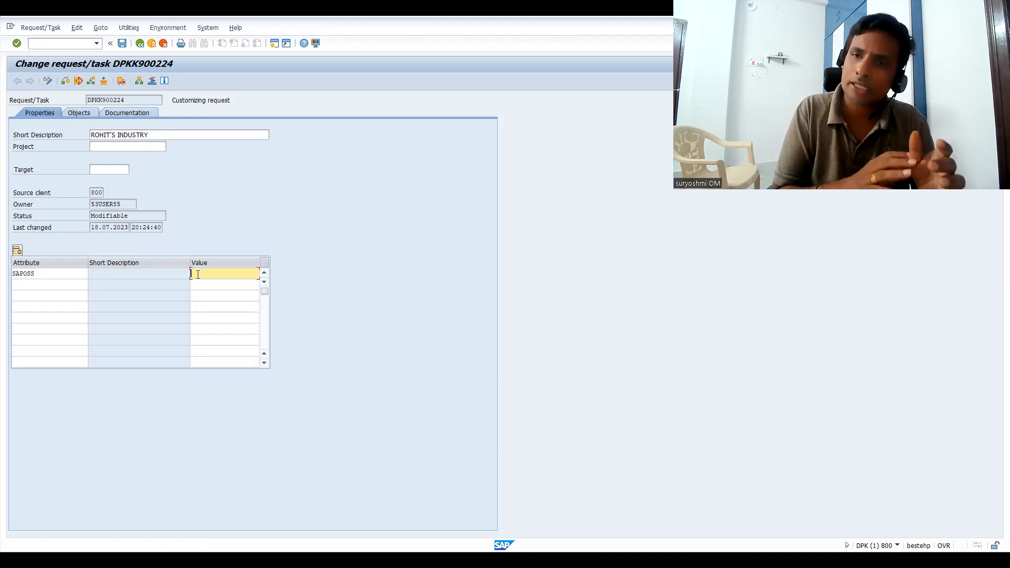
{"action": "type", "text": "1"}
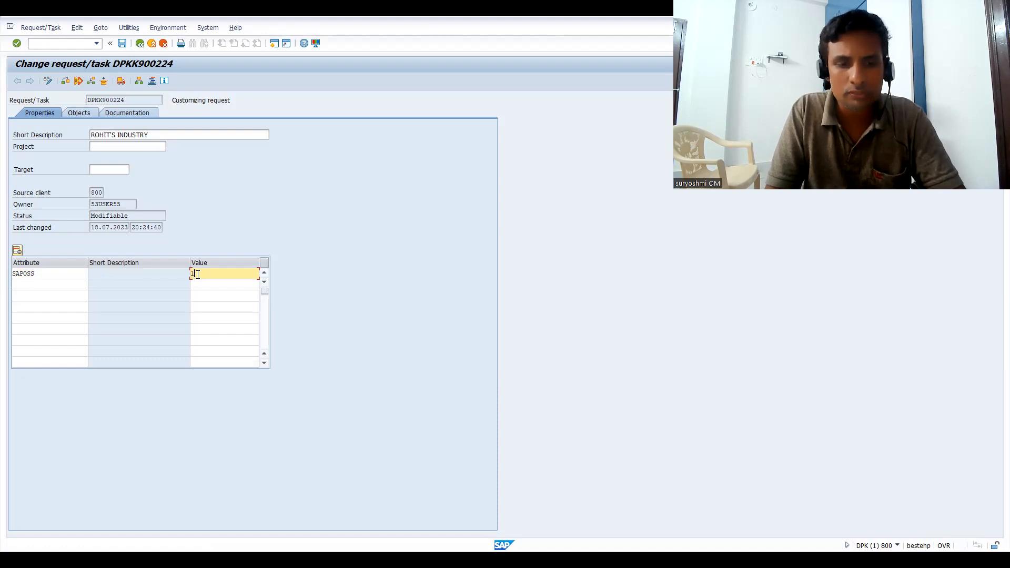
{"action": "type", "text": "31332"}
{"action": "key", "text": "Return"}
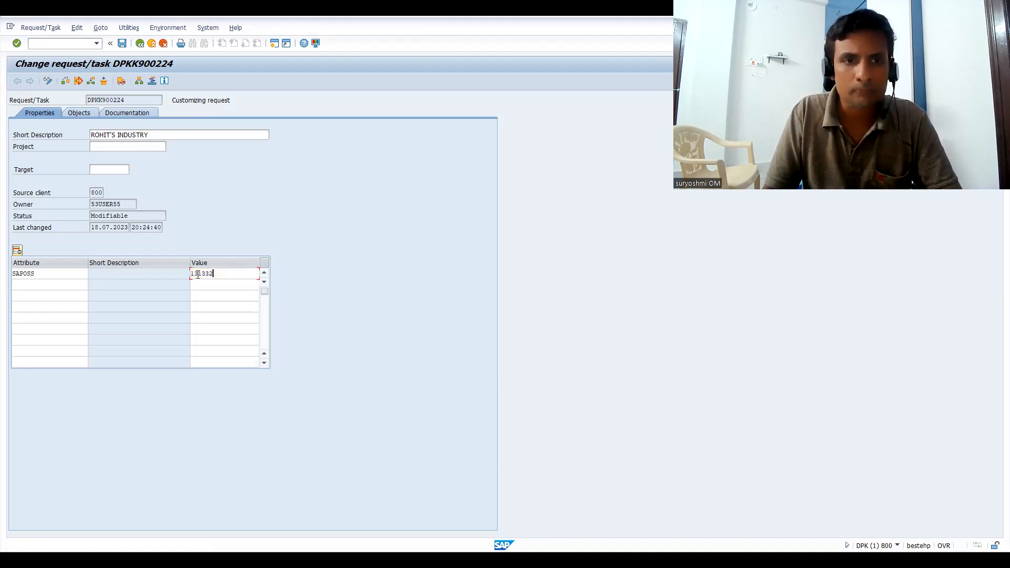
{"action": "key", "text": "ctrl+s"}
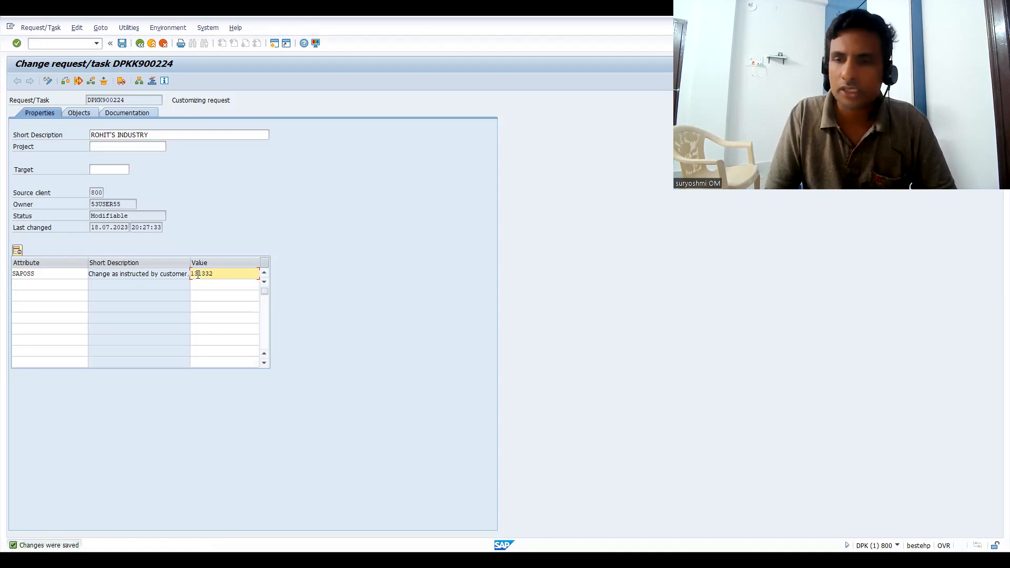
- Add the attribute SAP_TMWFLOW to the second attribute row with a person's first name as its value and save
{"action": "left_click", "coordinate": [58, 287]}
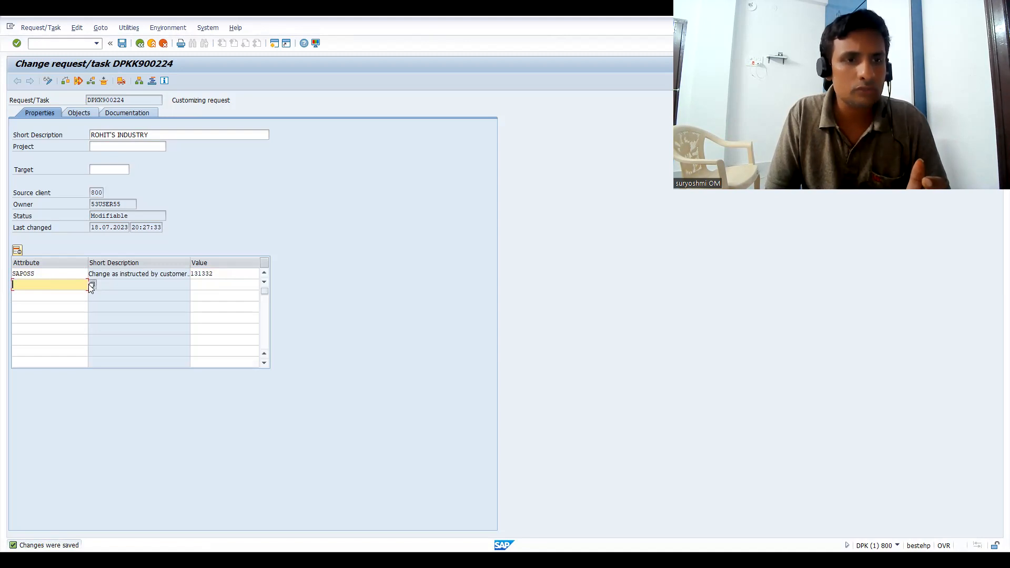
{"action": "left_click", "coordinate": [89, 285]}
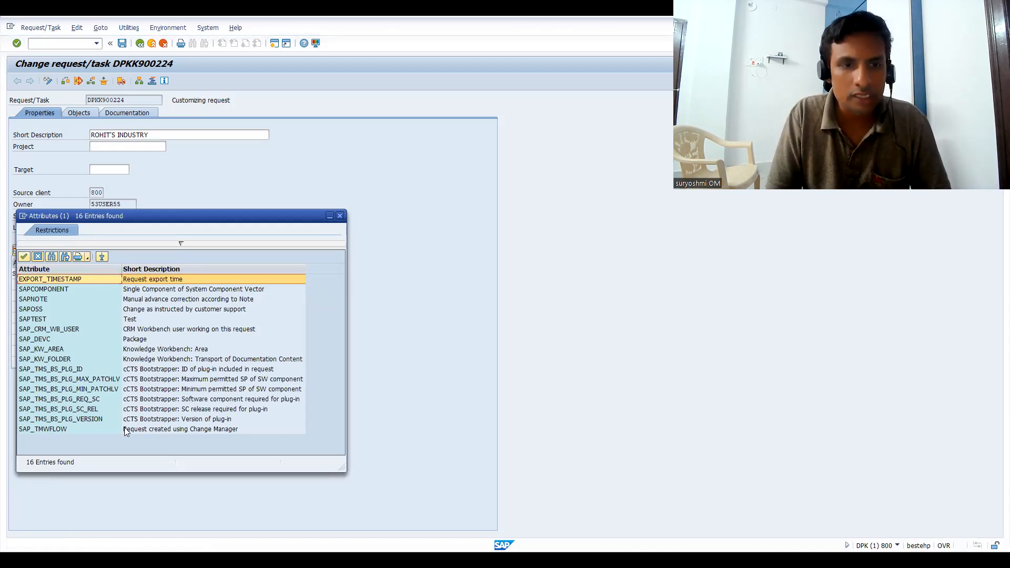
{"action": "double_click", "coordinate": [86, 432]}
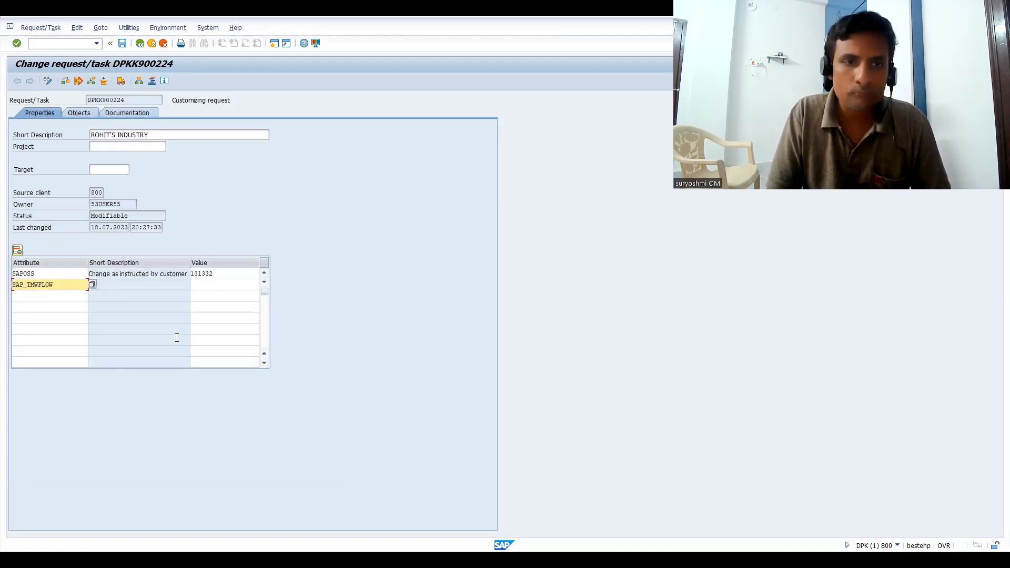
{"action": "left_click", "coordinate": [222, 286]}
{"action": "type", "text": "mahesh"}
{"action": "key", "text": "Return"}
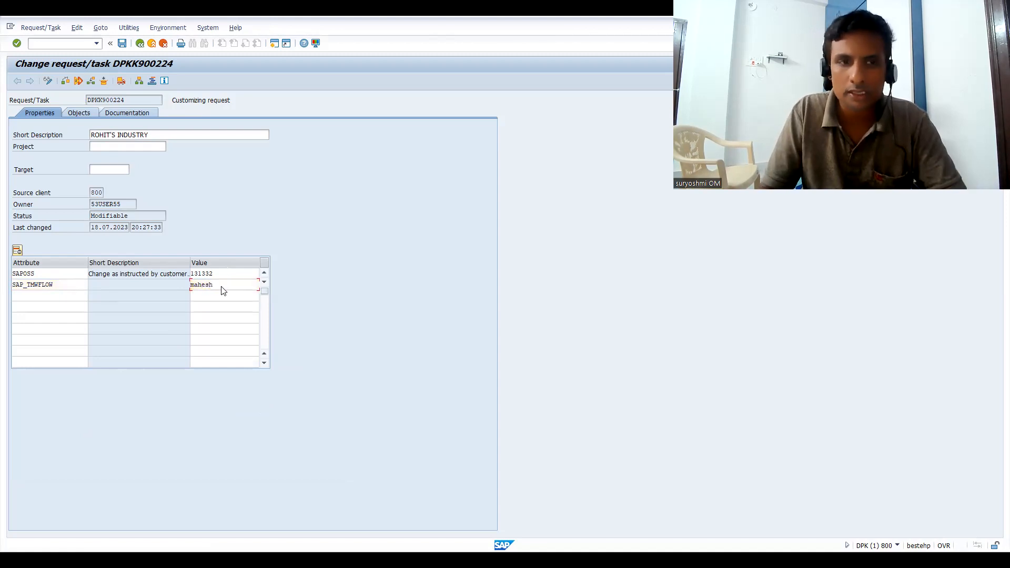
{"action": "left_click", "coordinate": [222, 285]}
{"action": "key", "text": "ctrl+s"}
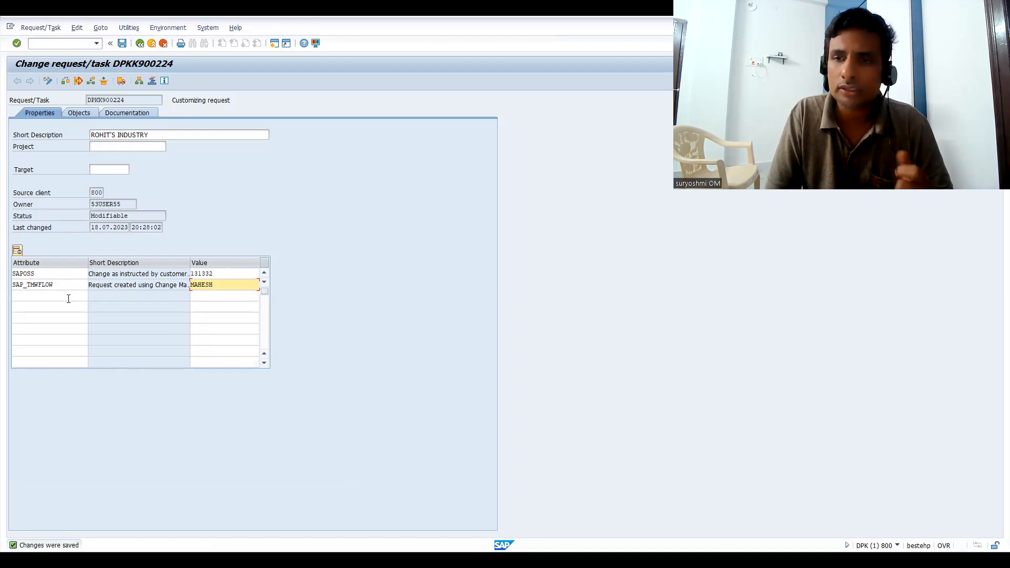
{"action": "left_click", "coordinate": [42, 295]}
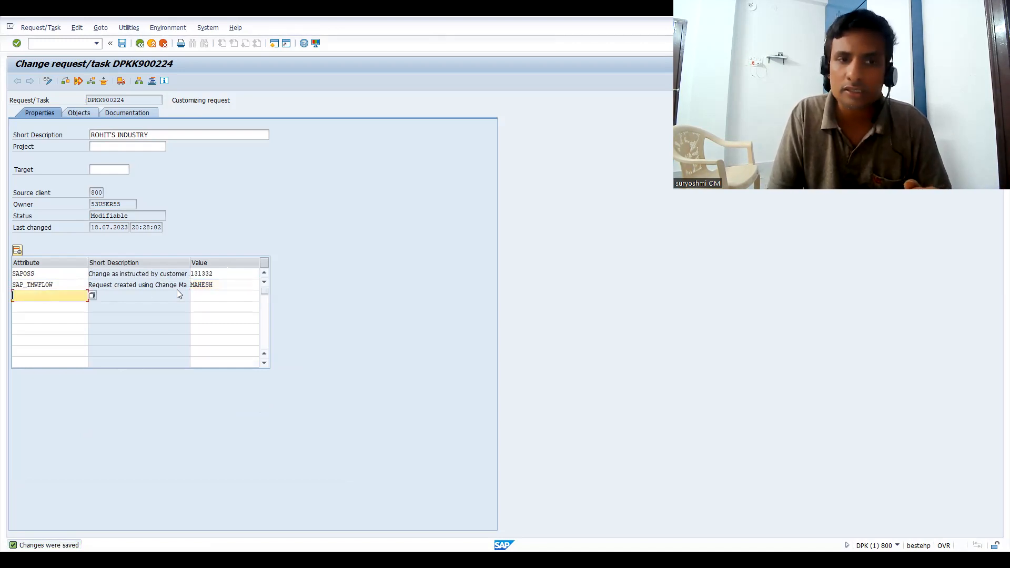
{"action": "left_click", "coordinate": [205, 295]}
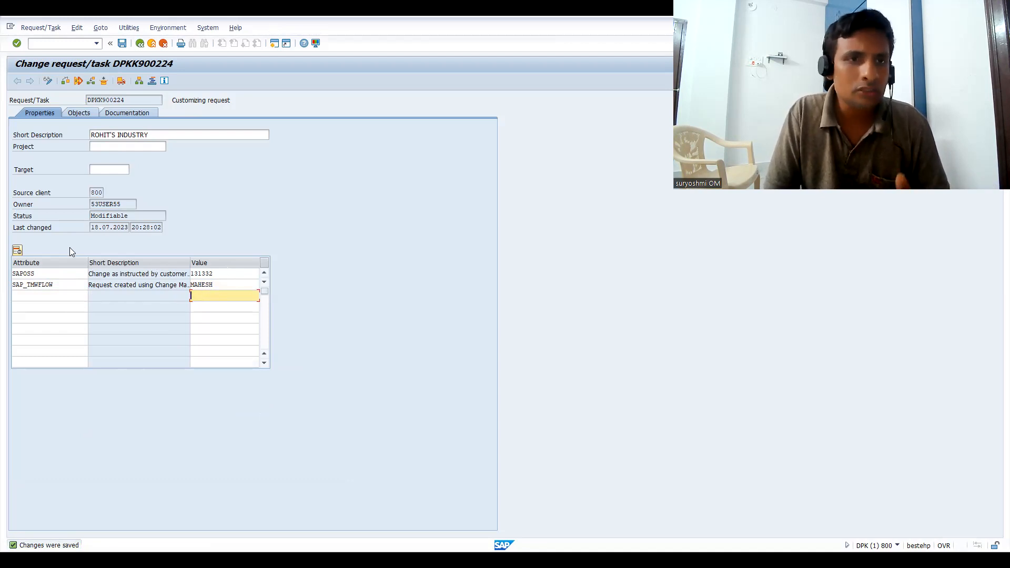
- Enter "all these changes relvant ES" as the documentation of request DPKK900224, return to its properties and save
{"action": "left_click", "coordinate": [79, 111]}
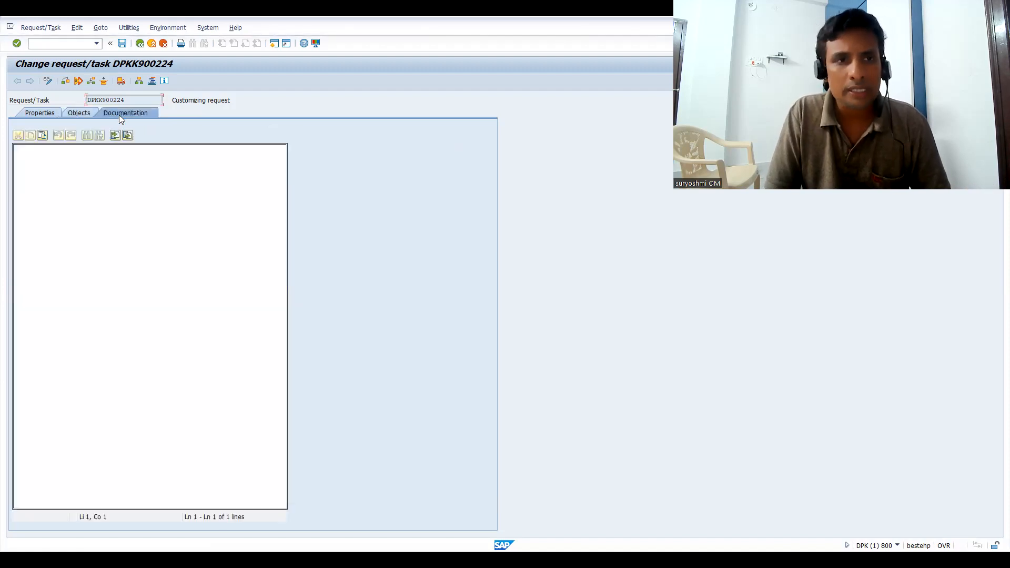
{"action": "left_click", "coordinate": [90, 167]}
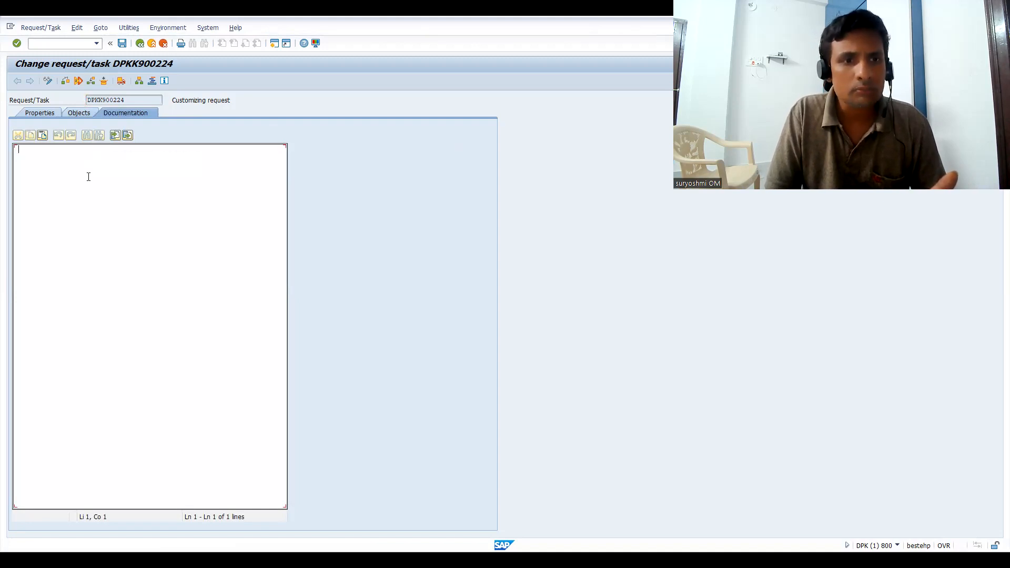
{"action": "type", "text": "all these"}
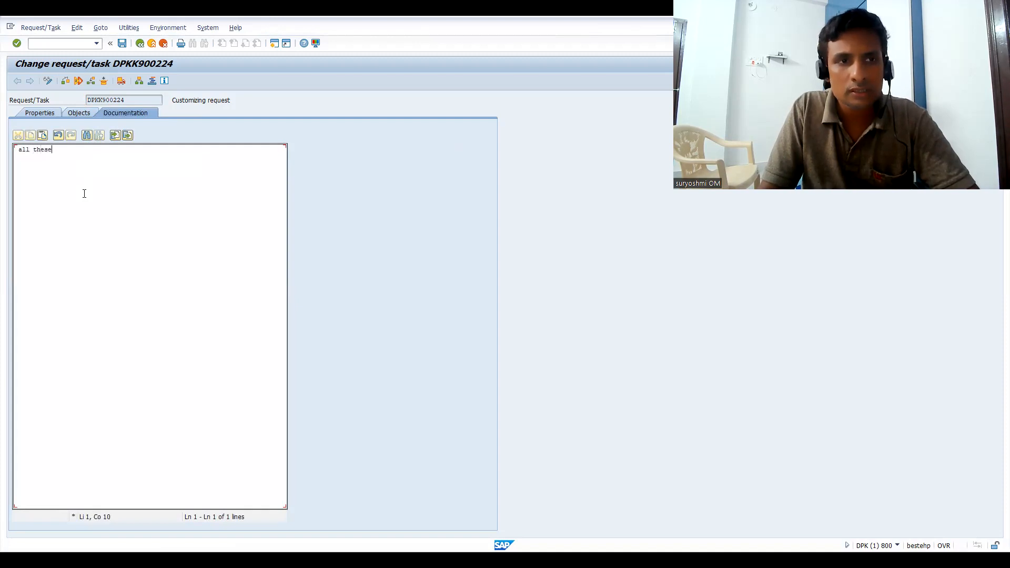
{"action": "type", "text": " change"}
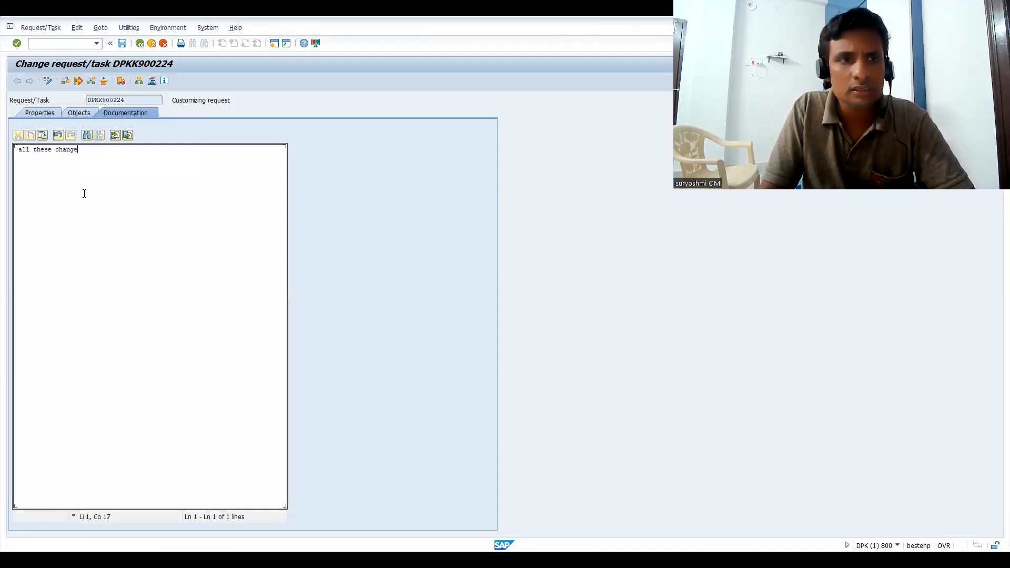
{"action": "type", "text": "s relvant"}
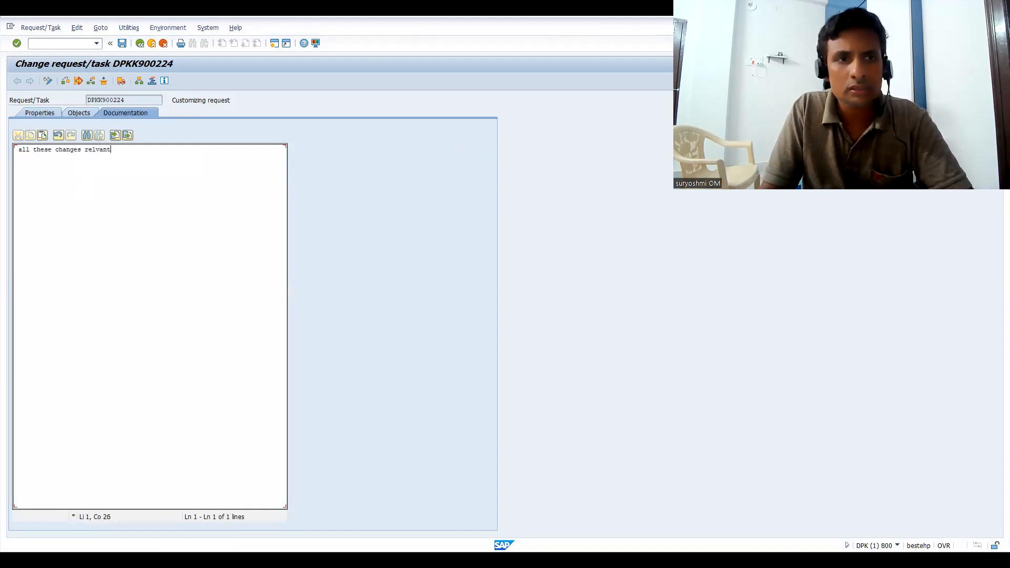
{"action": "type", "text": " E"}
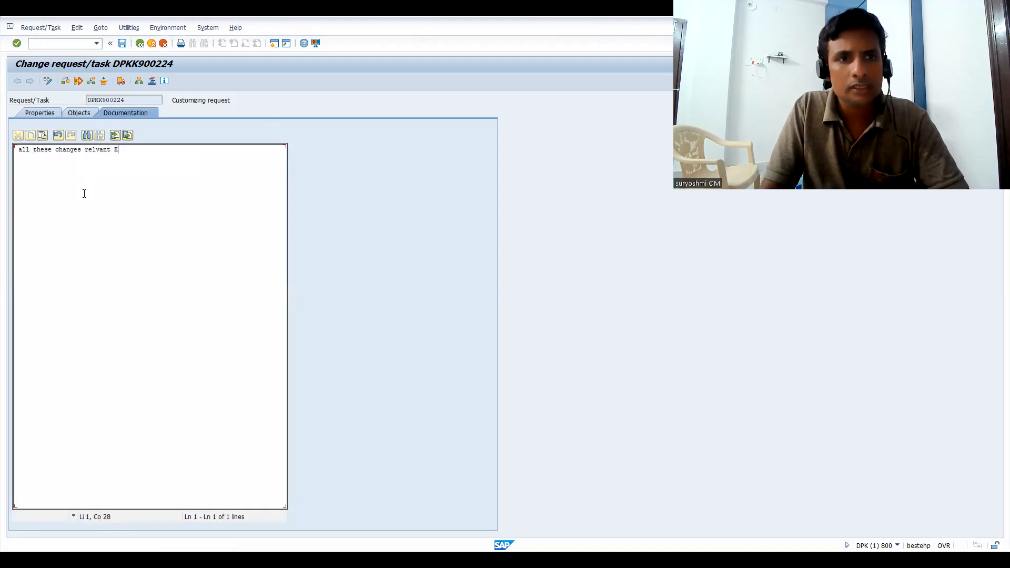
{"action": "type", "text": "S"}
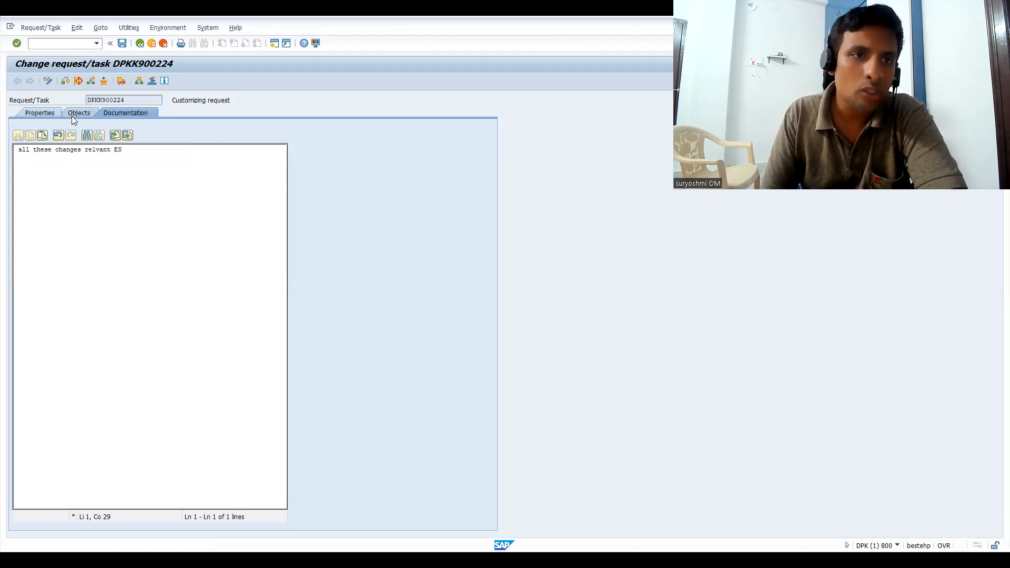
{"action": "left_click", "coordinate": [34, 114]}
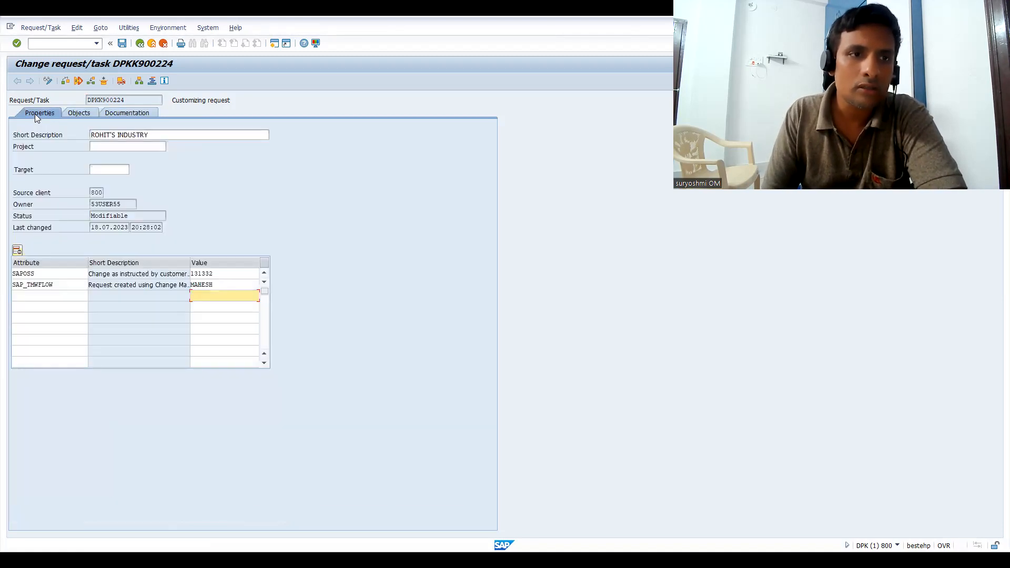
{"action": "left_click", "coordinate": [122, 43]}
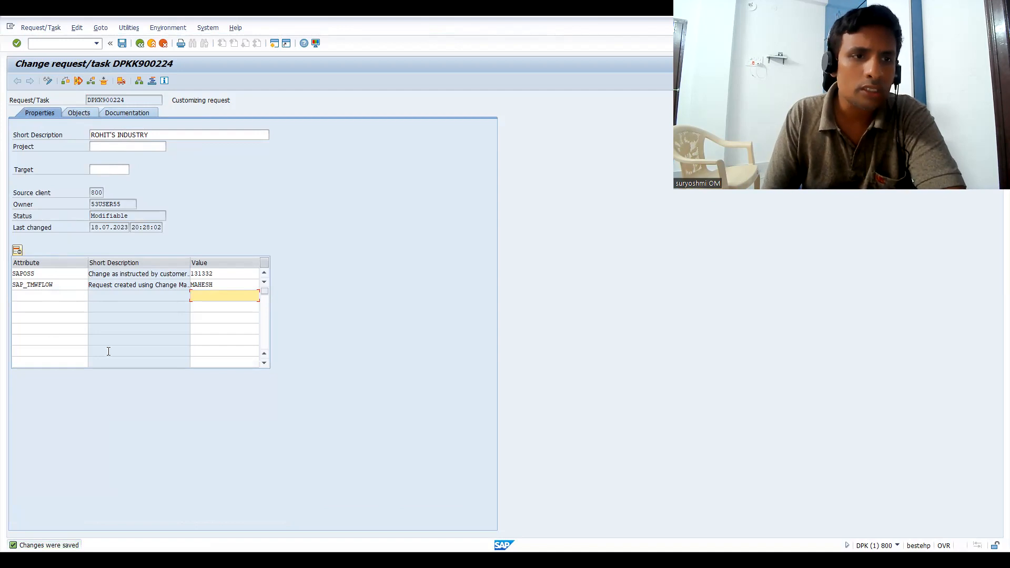
- Delete the attributes SAP_TMWFLOW and SAPOSS from request DPKK900224 and save the request
{"action": "left_click", "coordinate": [16, 286]}
{"action": "left_click", "coordinate": [17, 250]}
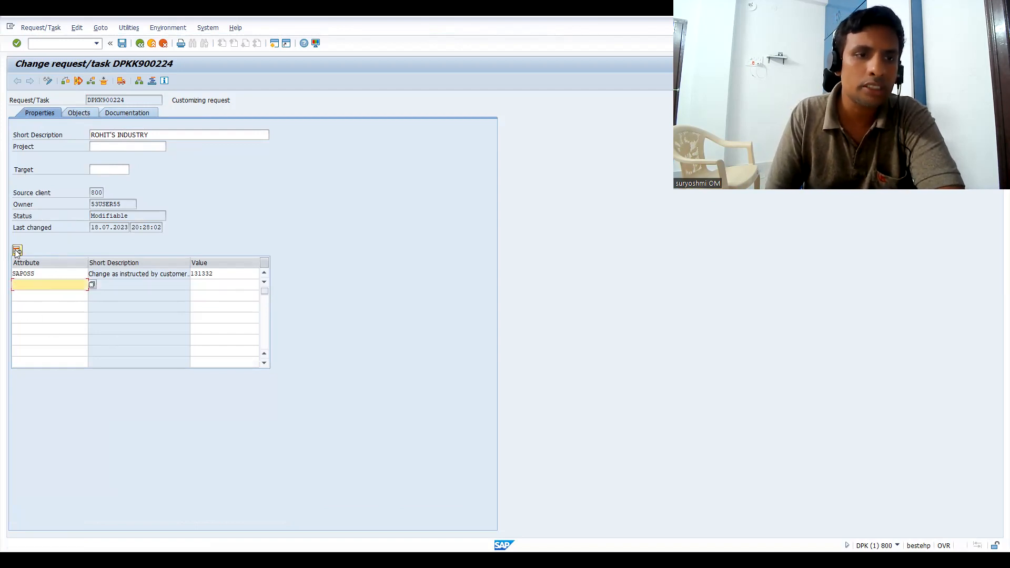
{"action": "left_click", "coordinate": [31, 274]}
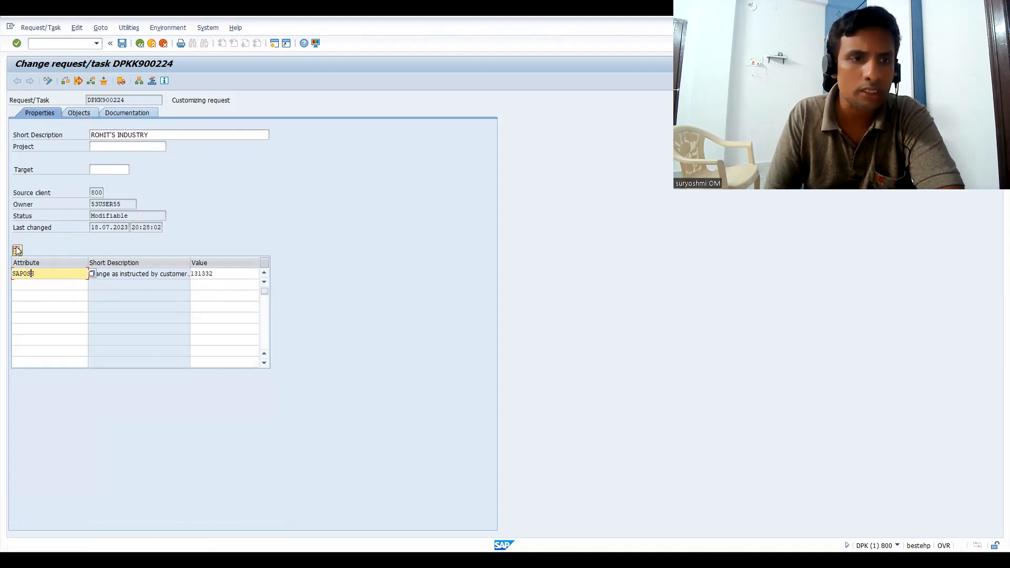
{"action": "left_click", "coordinate": [17, 251]}
{"action": "left_click", "coordinate": [121, 44]}
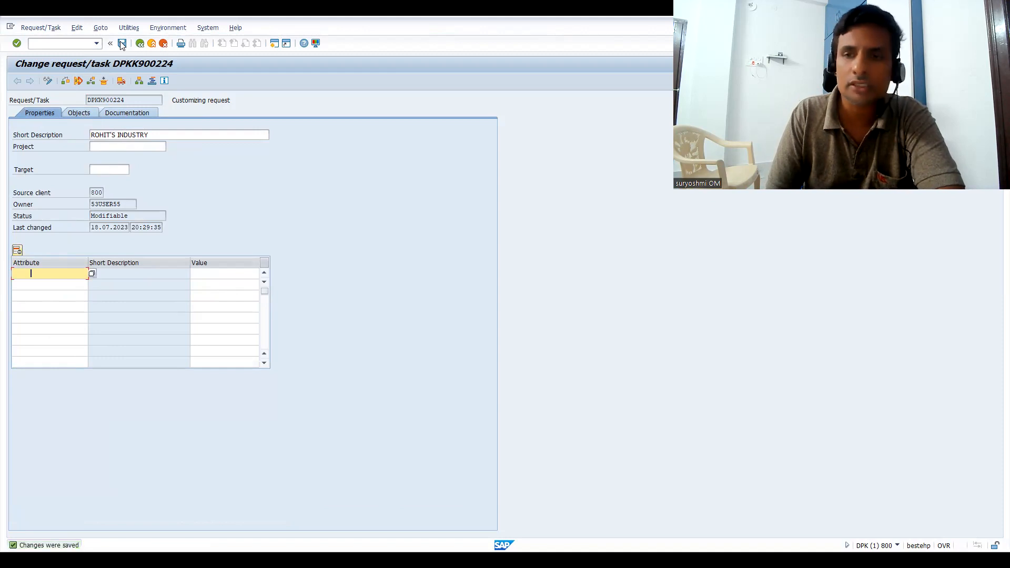
- Return to the request list, collapse and re-expand Local Change Requests, and go back to the Transport Organizer's initial screen
{"action": "left_click", "coordinate": [140, 43]}
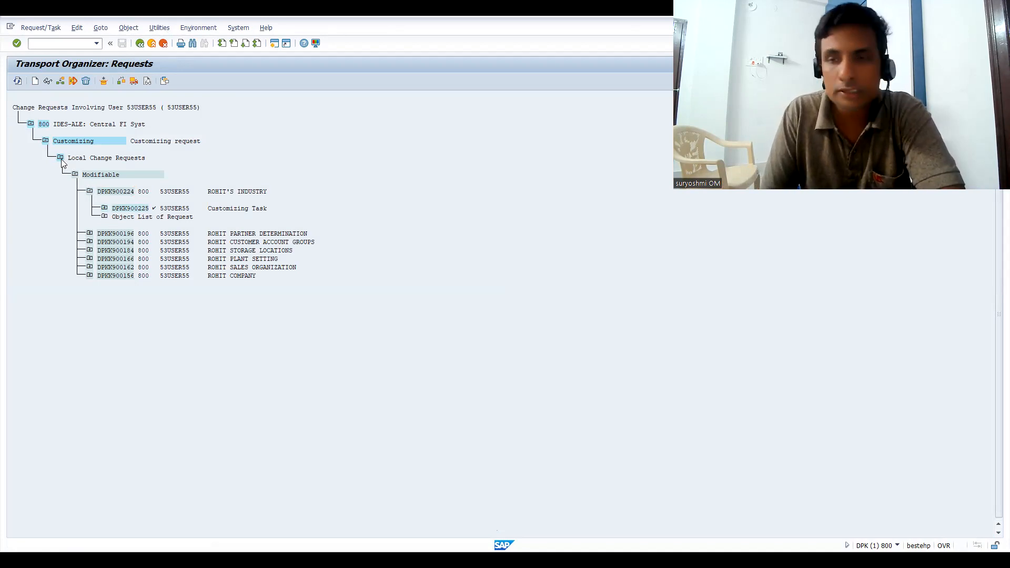
{"action": "left_click", "coordinate": [61, 159]}
{"action": "left_click", "coordinate": [60, 159]}
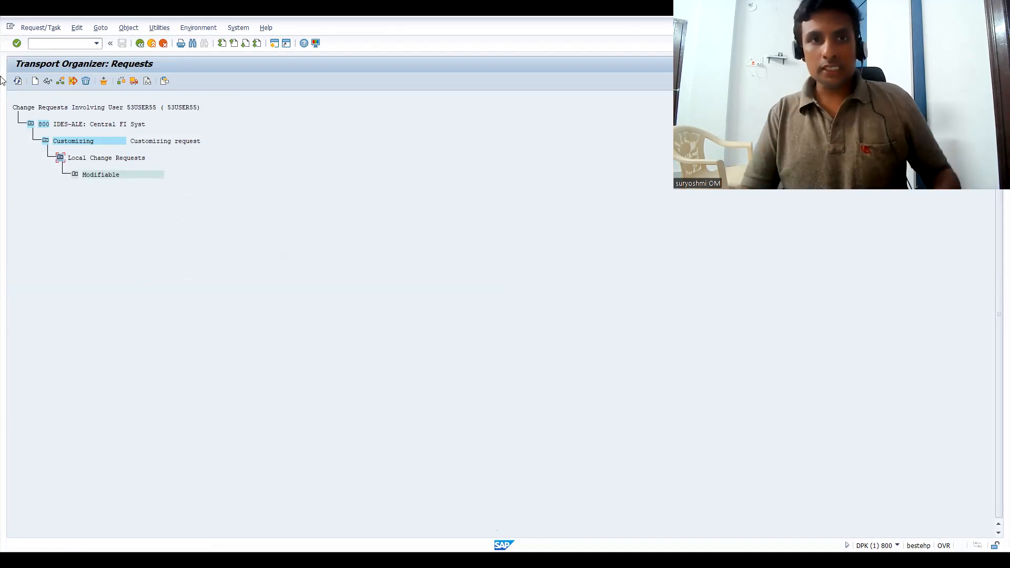
{"action": "left_click", "coordinate": [140, 45]}
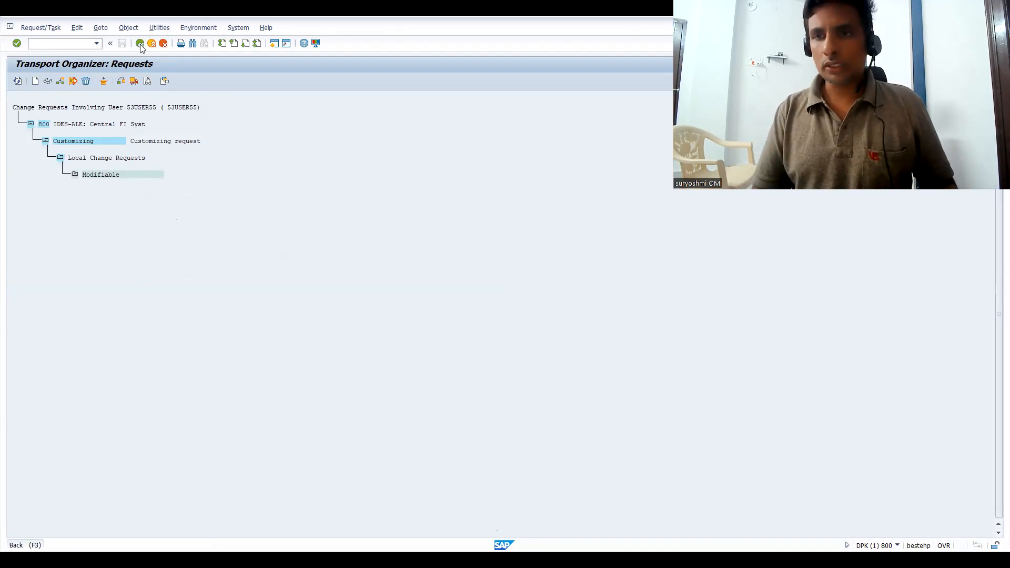
{"action": "left_click", "coordinate": [273, 41]}
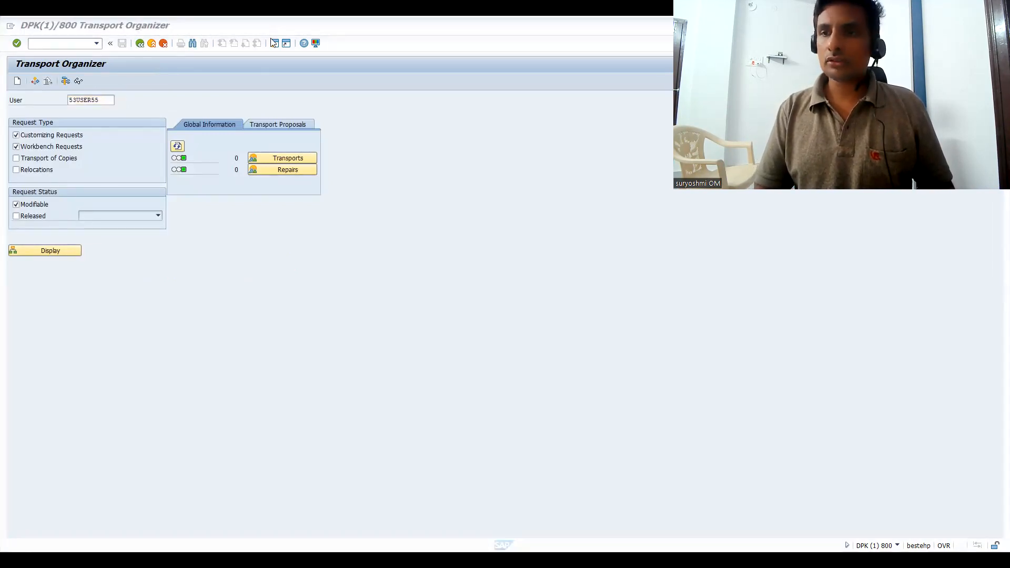
- Switch to the browser and look through the instructor's Udemy course list and profile
{"action": "key", "text": "alt+Tab"}
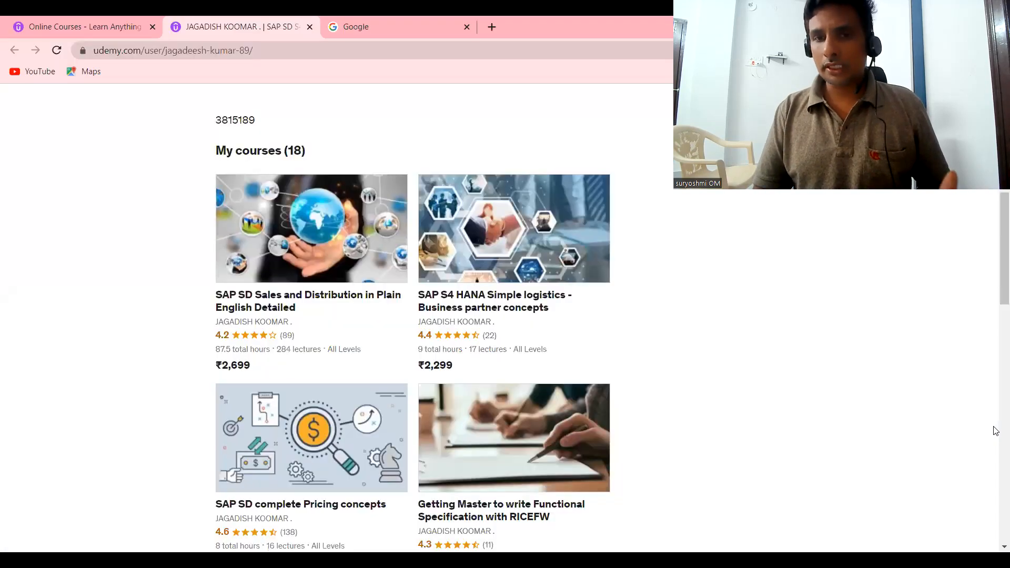
{"action": "scroll", "coordinate": [996, 431], "scroll_direction": "down", "scroll_amount": 15}
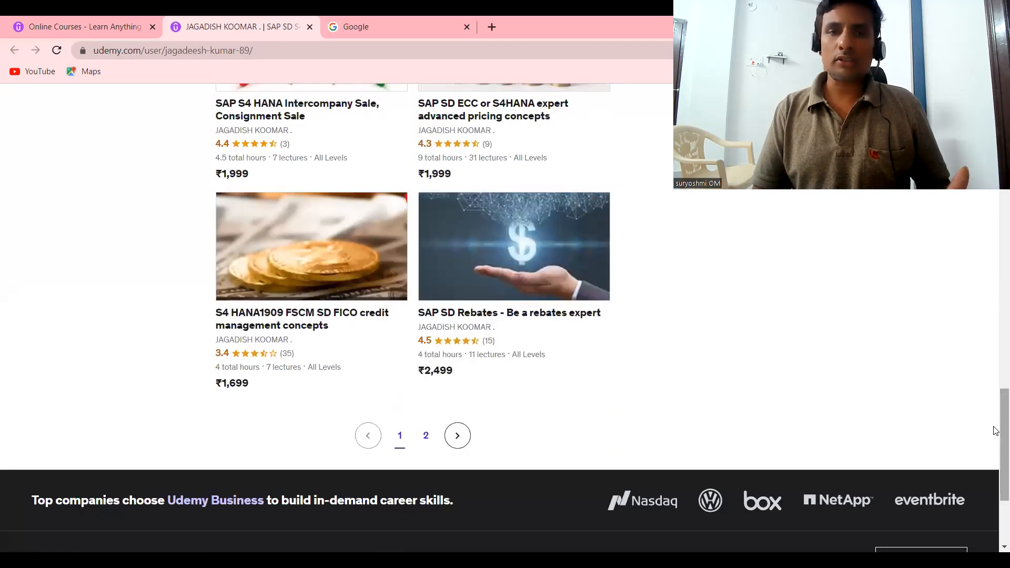
{"action": "scroll", "coordinate": [995, 316], "scroll_direction": "up", "scroll_amount": 20}
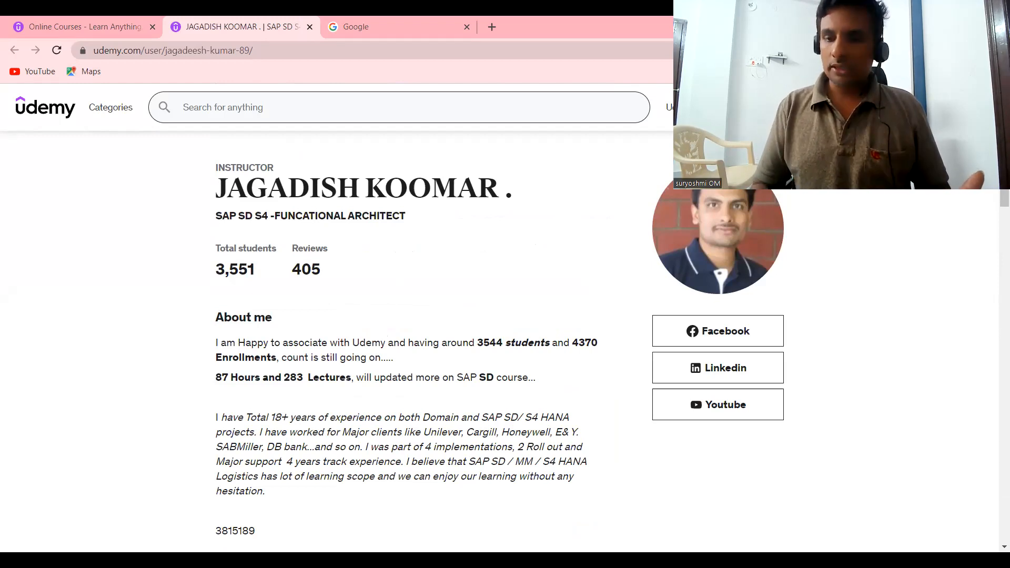
{"action": "key", "text": "alt+Tab"}
{"action": "key", "text": "Left"}
{"action": "key", "text": "Left"}
{"action": "key", "text": "Left"}
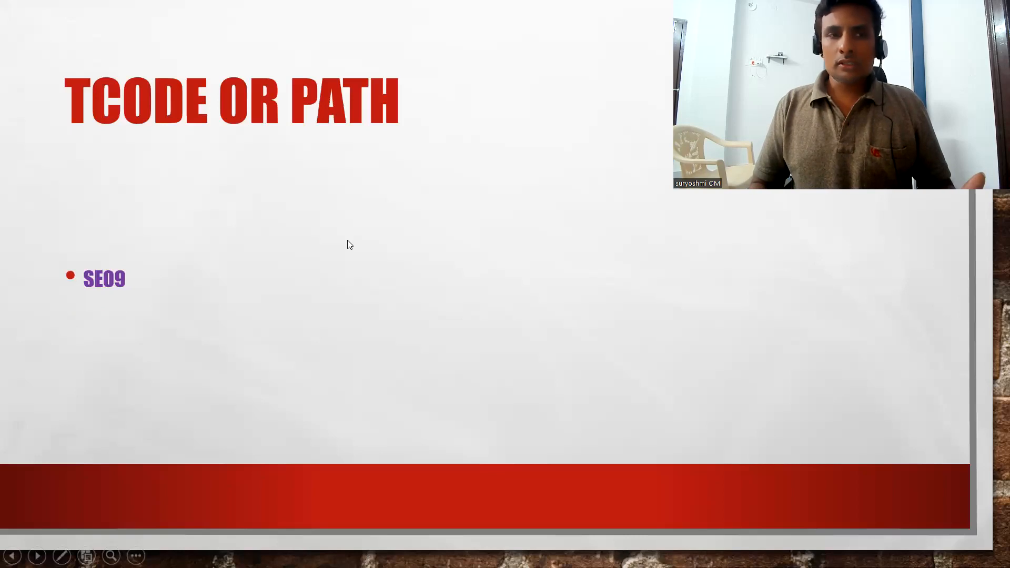